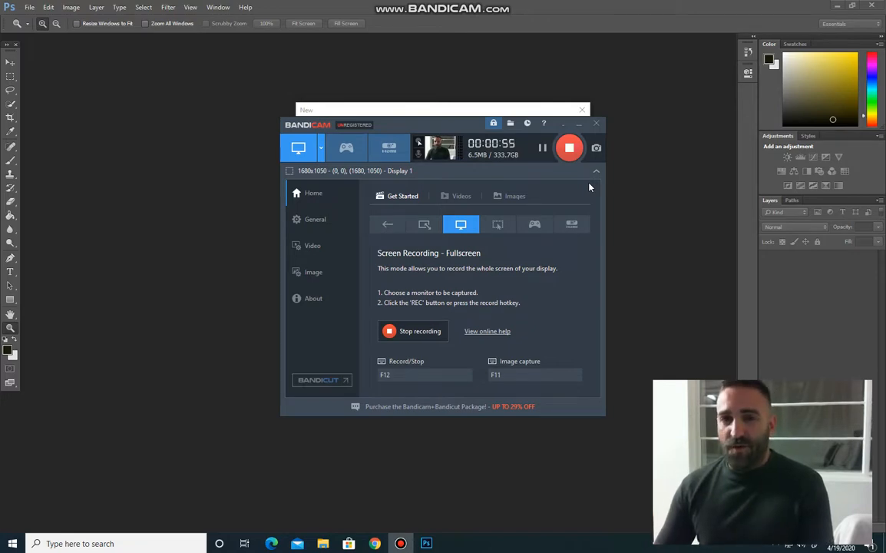
# - Create a new 11 by 8 inch RGB document with its resolution set to 300 pixels/inch
pyautogui.click(579, 125)
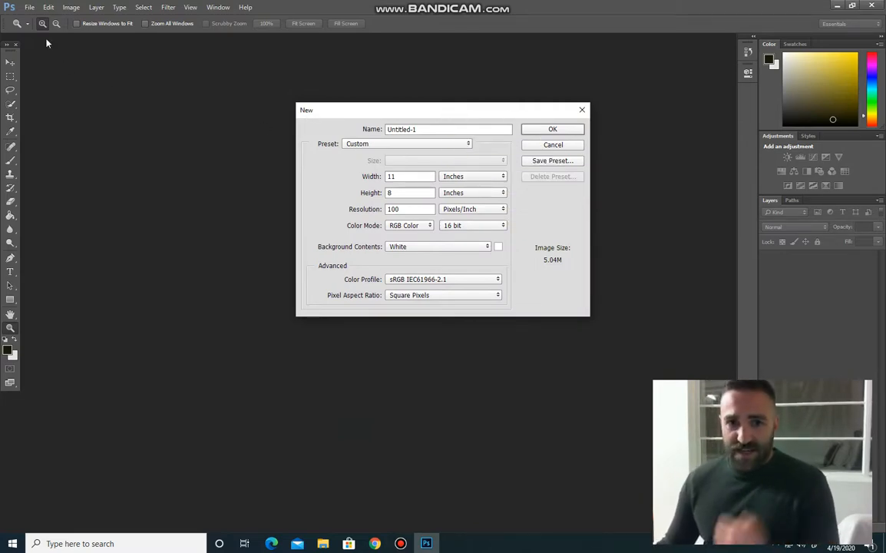
pyautogui.doubleClick(429, 208)
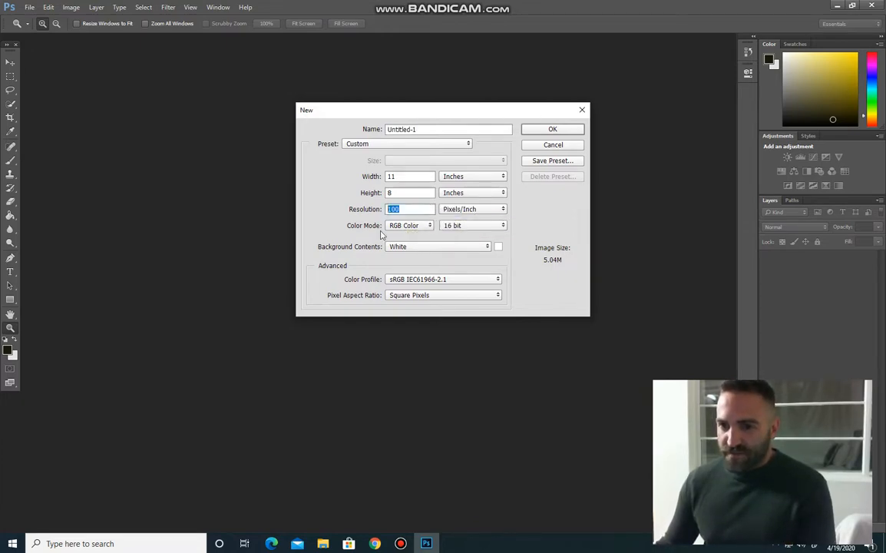
pyautogui.write('300')
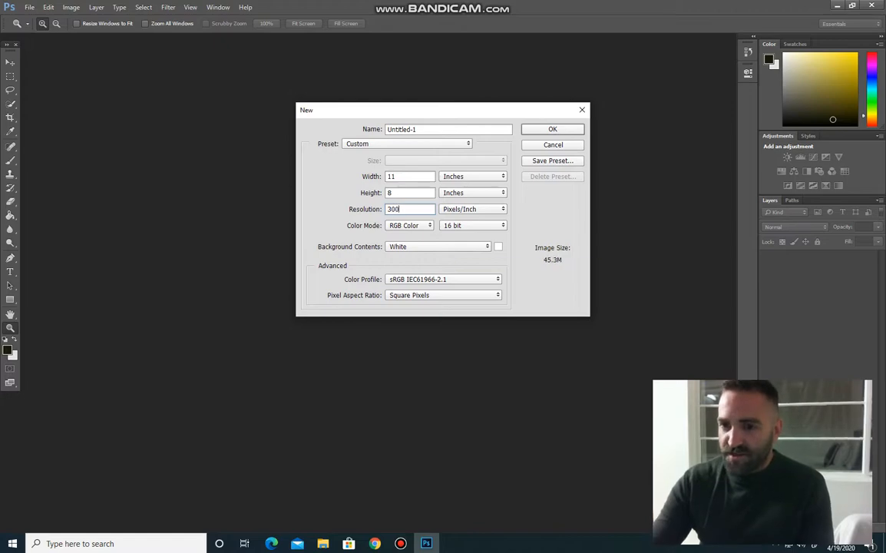
pyautogui.click(563, 131)
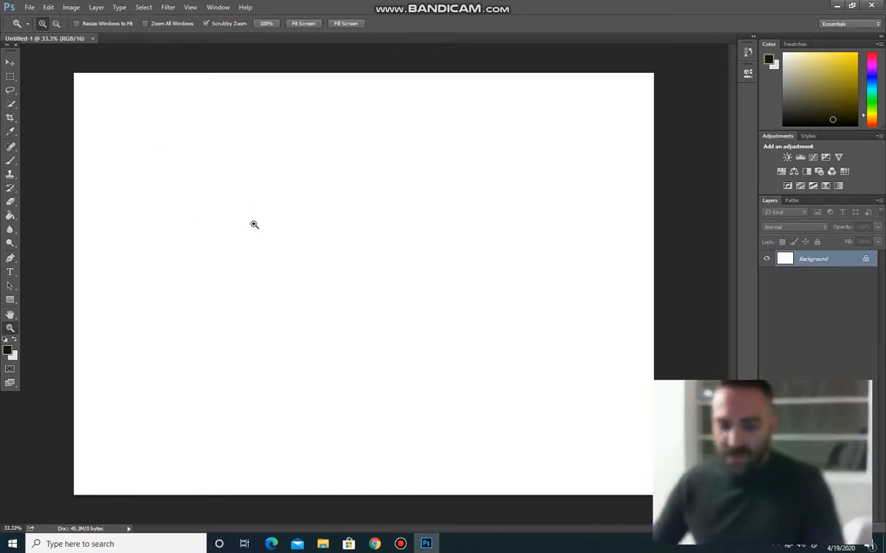
# - Add an empty new layer above the white background and unlock the background layer
pyautogui.hotkey('ctrl', 'shift', 'n')
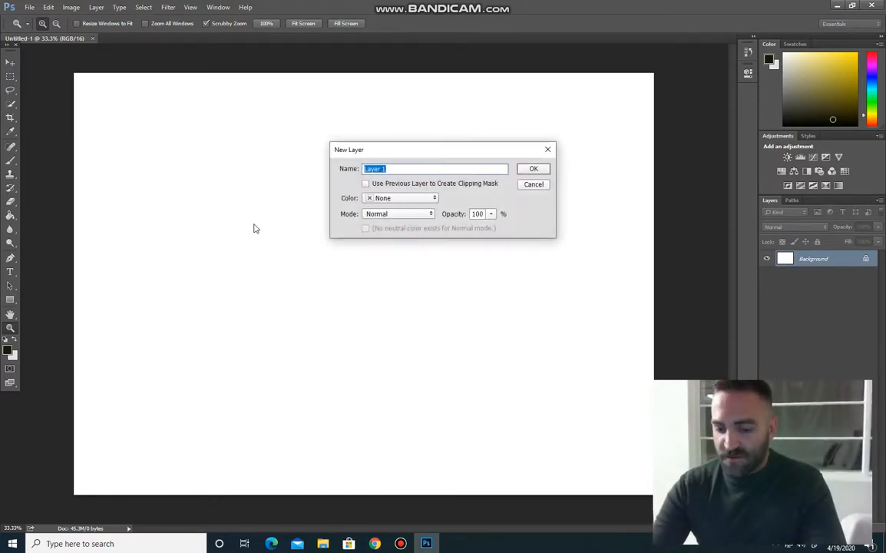
pyautogui.press('Return')
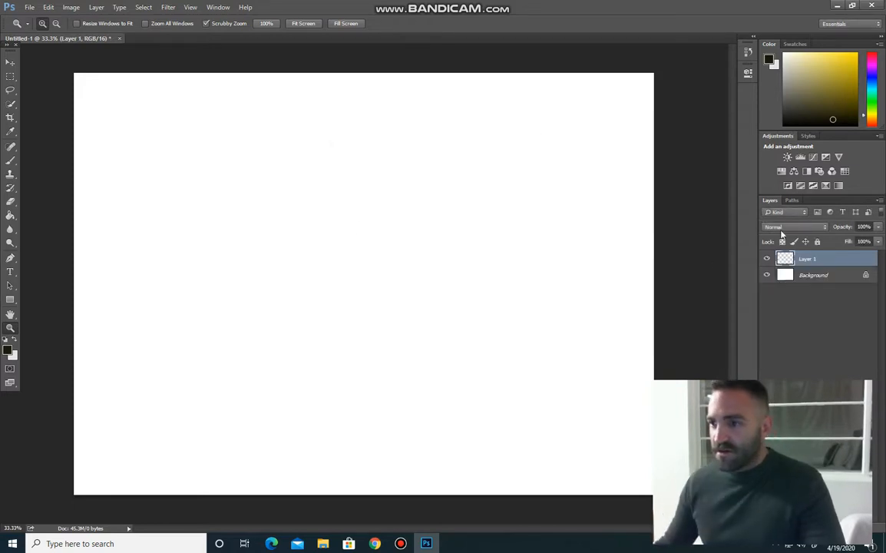
pyautogui.click(868, 280)
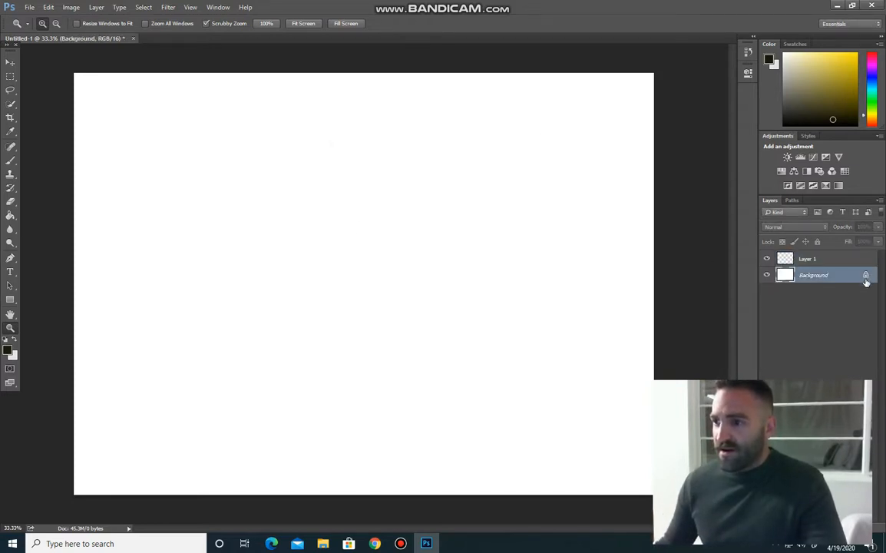
pyautogui.click(867, 278)
# - Fill Layer 1 with a dark, muted olive green using the Paint Bucket
pyautogui.click(849, 262)
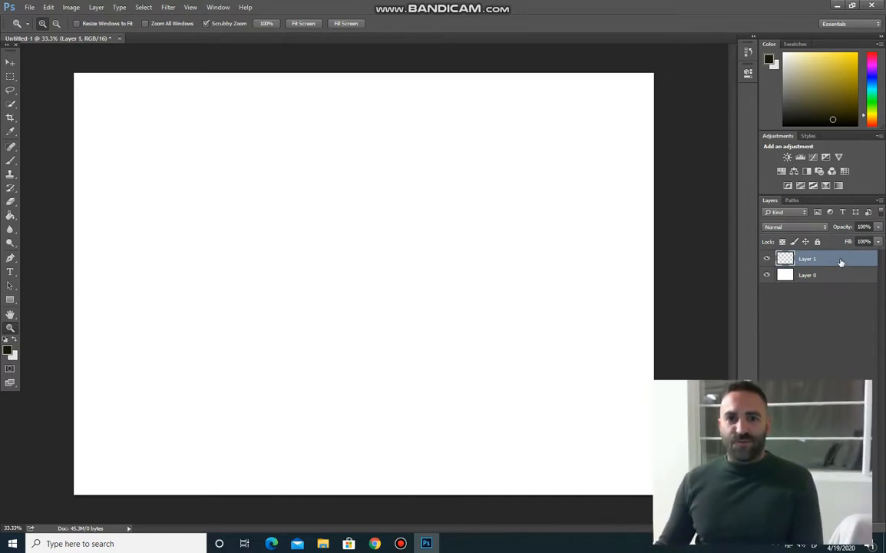
pyautogui.click(10, 215)
pyautogui.click(874, 113)
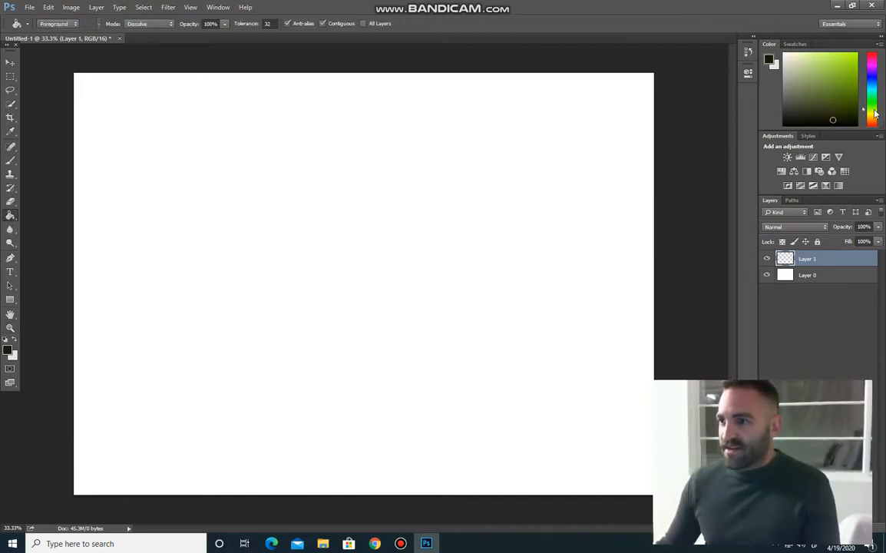
pyautogui.moveTo(834, 116)
pyautogui.mouseDown()
pyautogui.moveTo(805, 107)
pyautogui.moveTo(807, 96)
pyautogui.mouseUp()
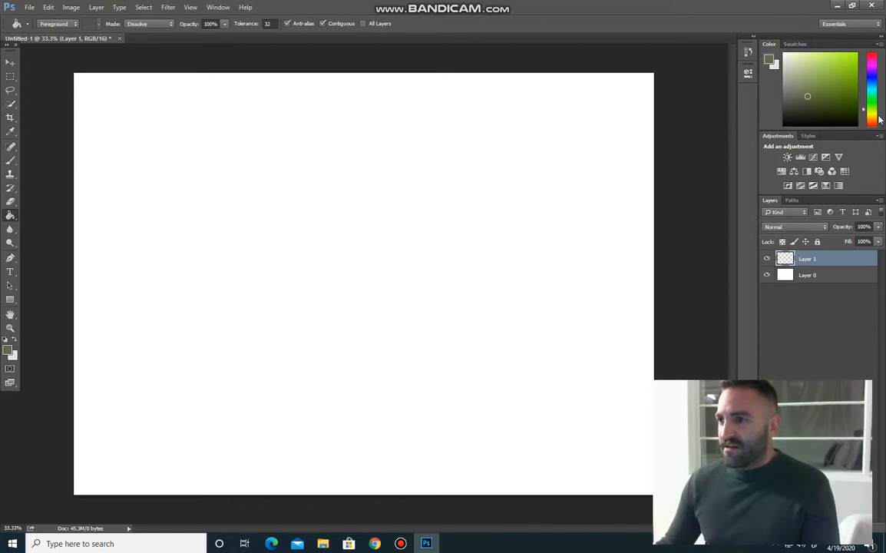
pyautogui.moveTo(840, 105); pyautogui.dragTo(828, 101)
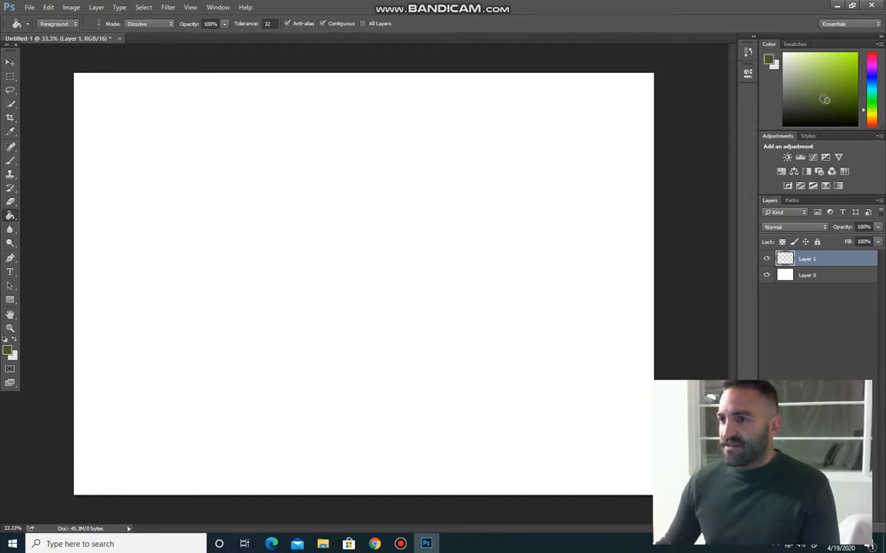
pyautogui.click(214, 393)
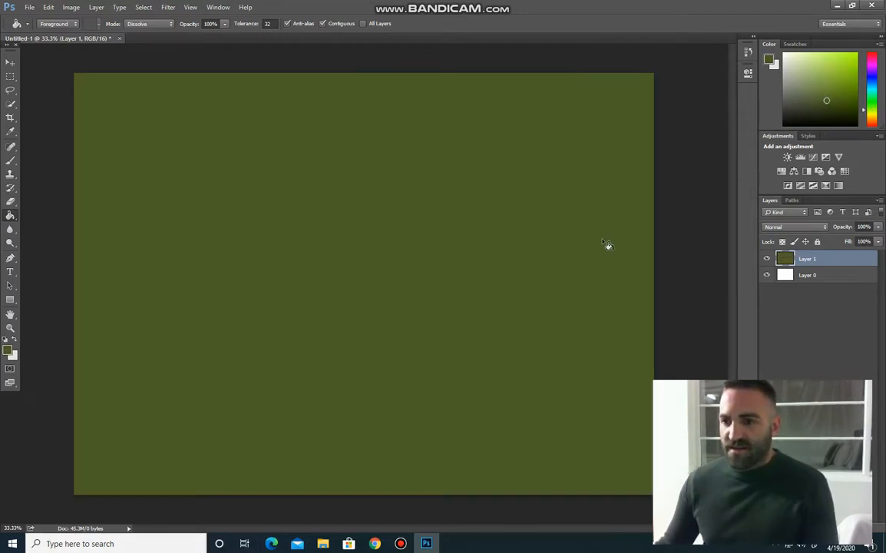
pyautogui.moveTo(826, 102); pyautogui.dragTo(803, 106)
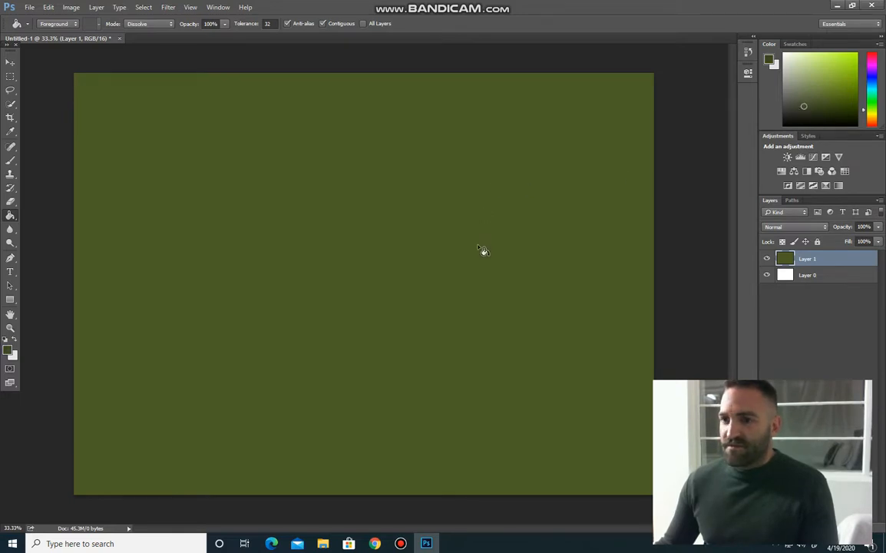
pyautogui.click(473, 250)
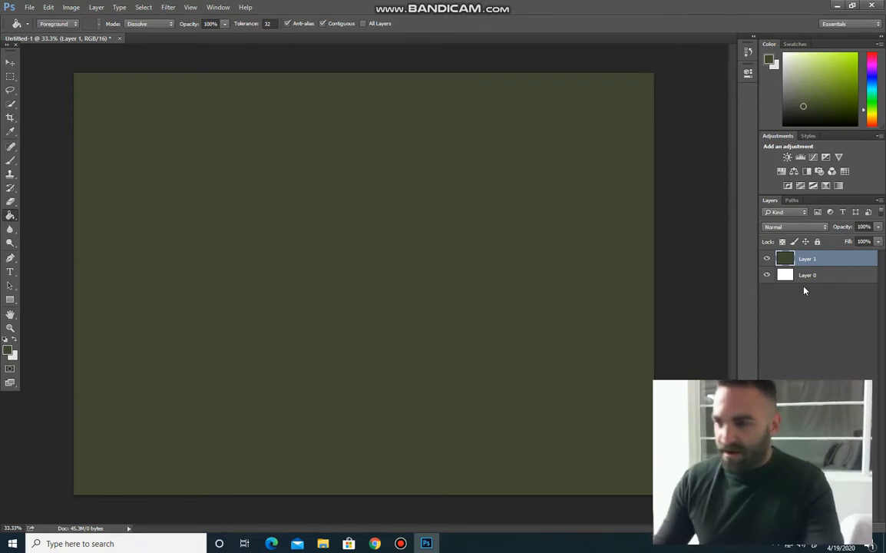
# - Rename the green-filled layer as "Back ground"
pyautogui.doubleClick(806, 259)
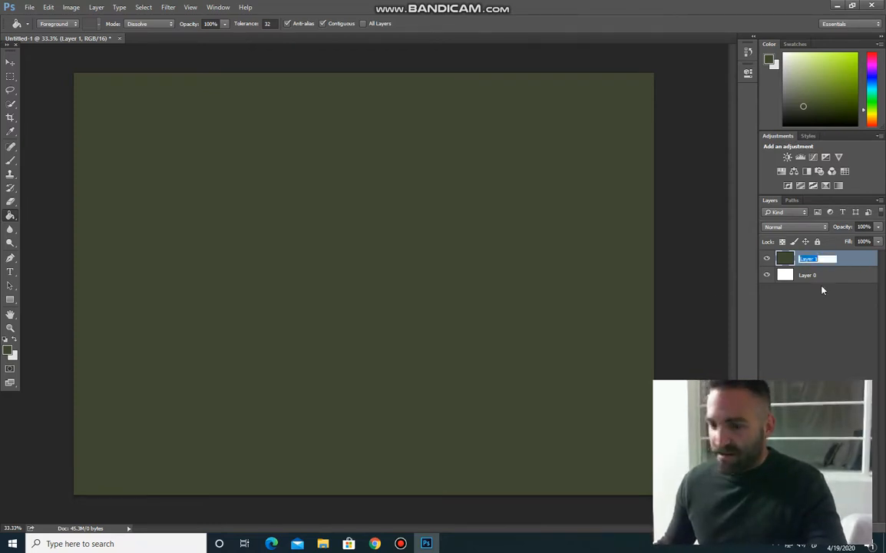
pyautogui.write('Back ')
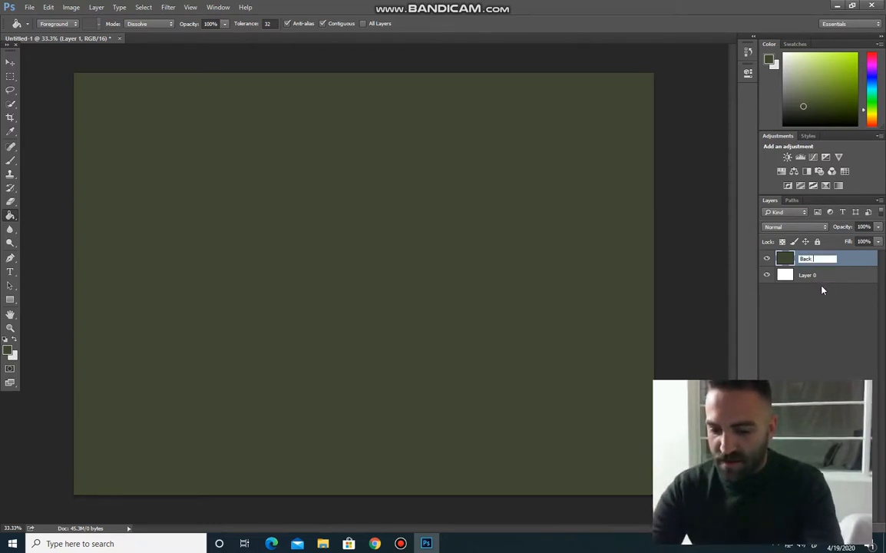
pyautogui.write('ground')
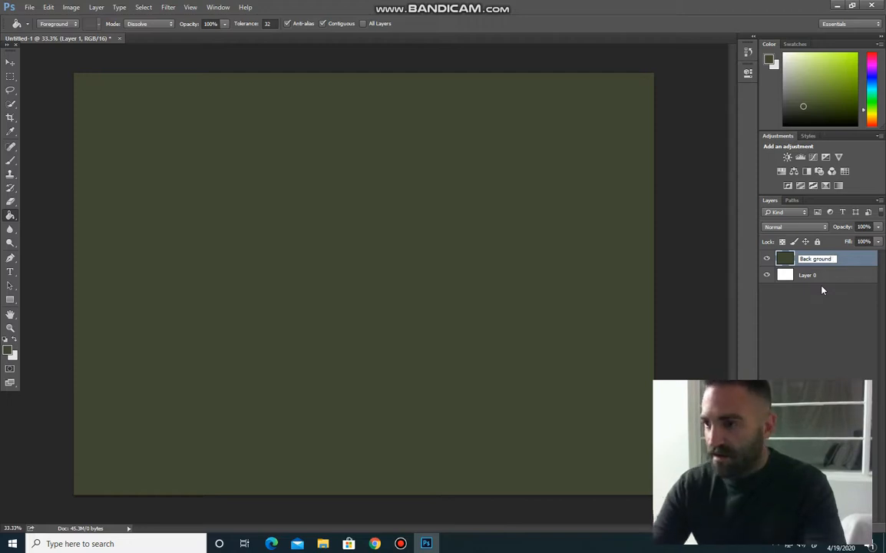
pyautogui.press('Return')
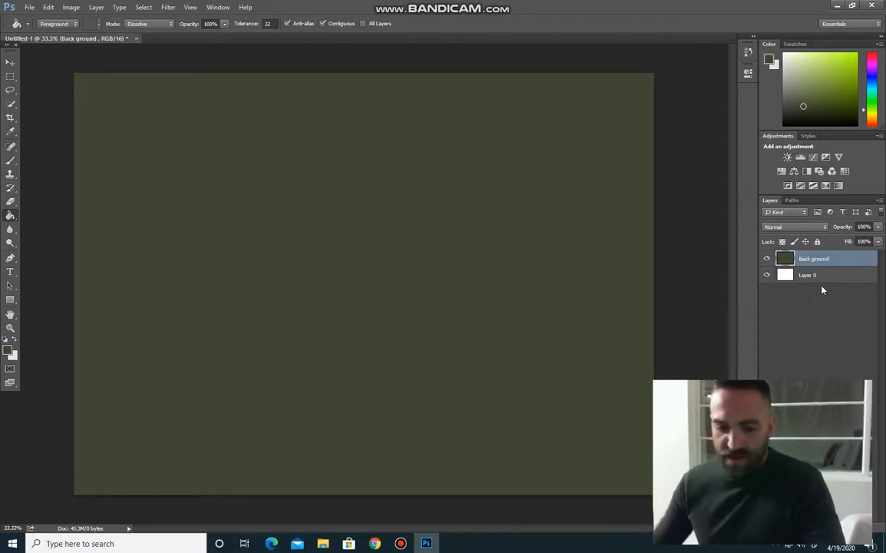
# - Add a new layer named "Witch kings thing" above the green background layer
pyautogui.hotkey('ctrl', 'shift', 'n')
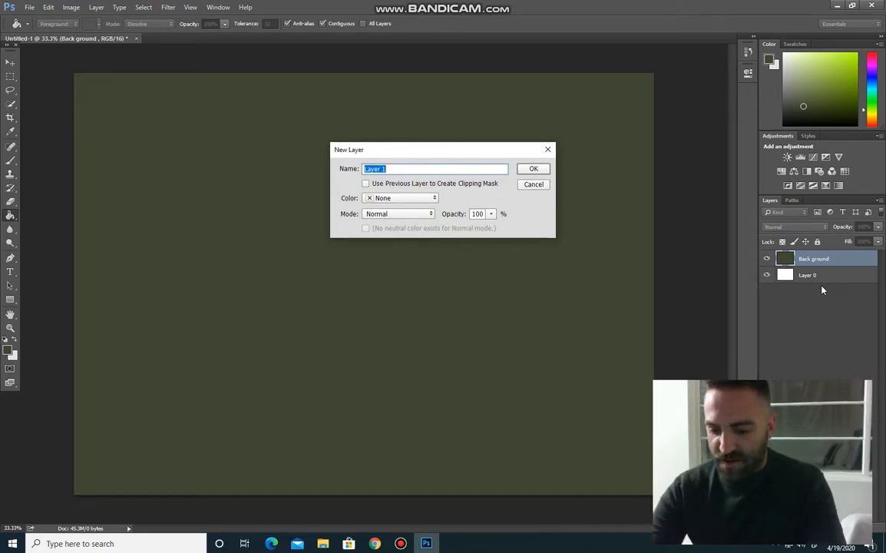
pyautogui.write('W')
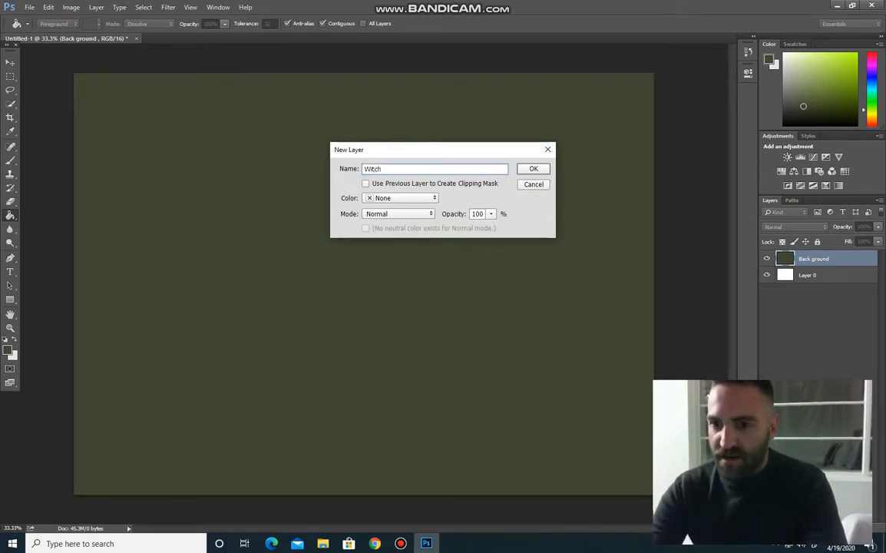
pyautogui.write('itc')
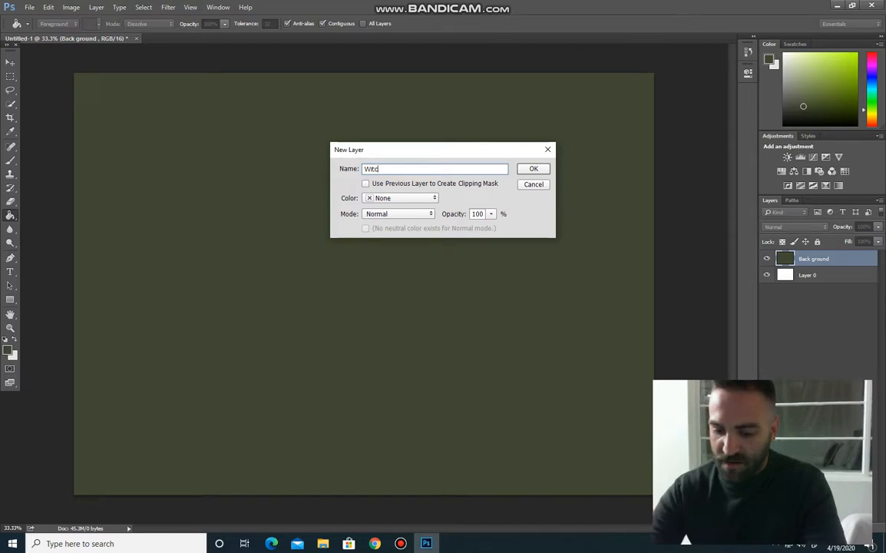
pyautogui.write('h kings t')
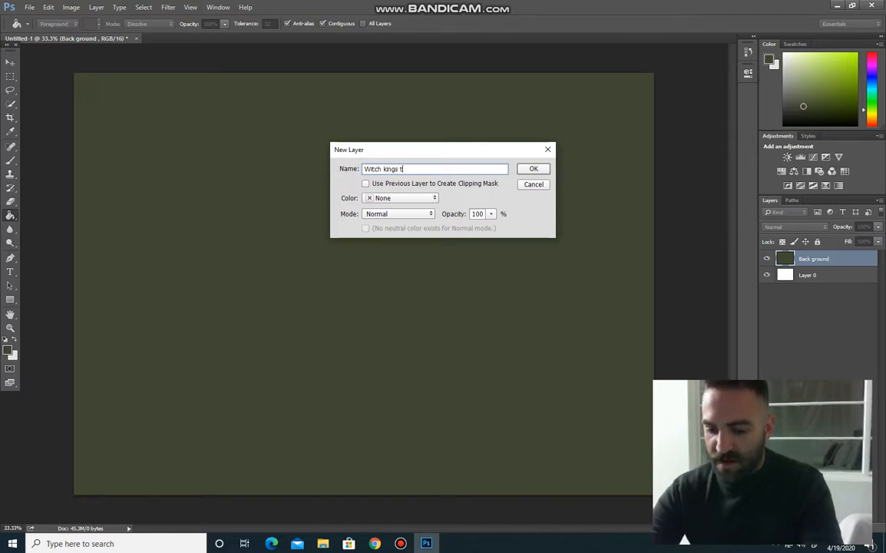
pyautogui.write('hinfgg')
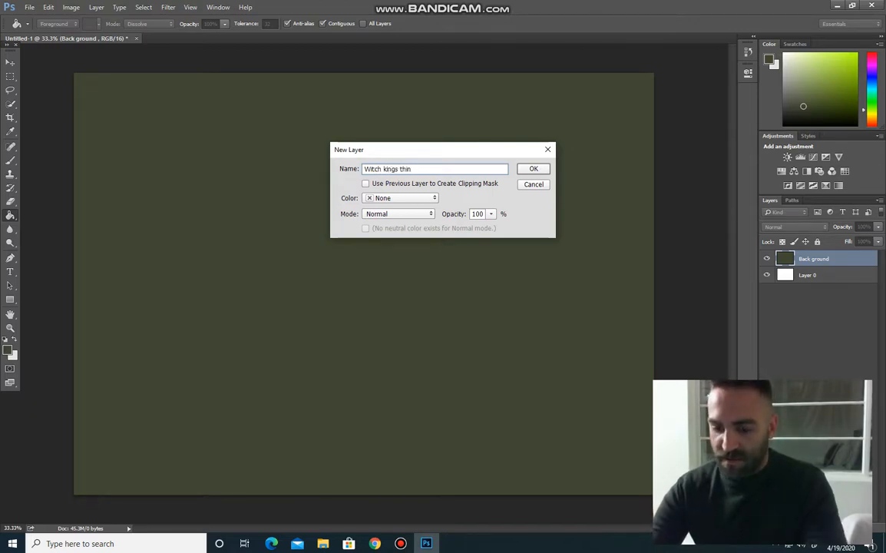
pyautogui.press('Return')
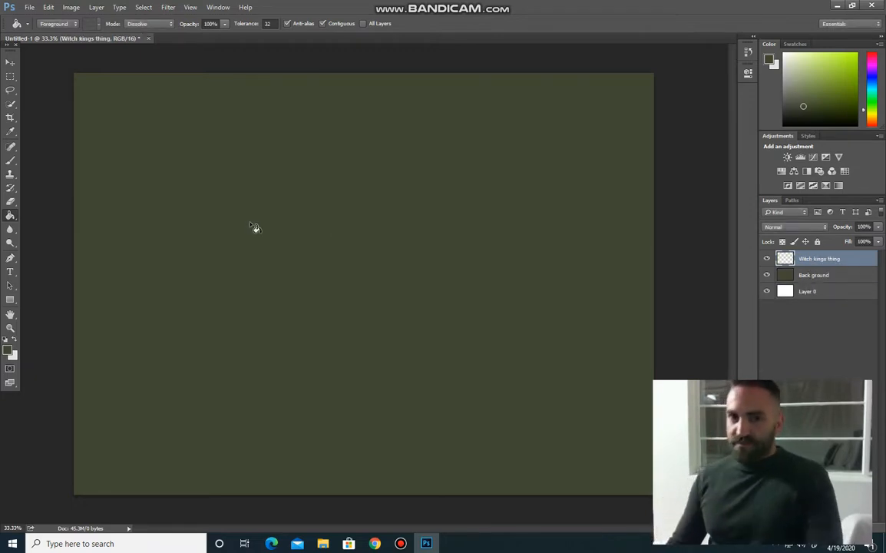
# - Set up the Brush tool with an angled bristle brush tip at a size of 23 px
pyautogui.press('b')
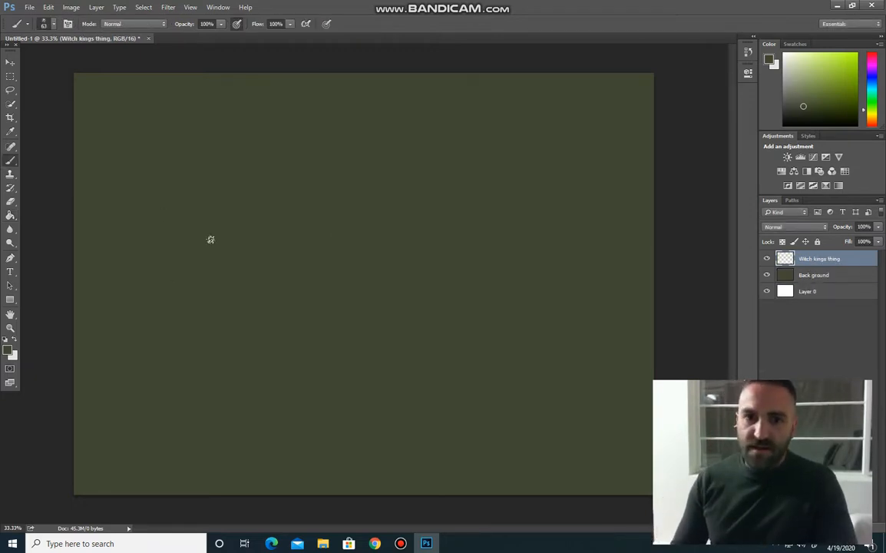
pyautogui.click(51, 28)
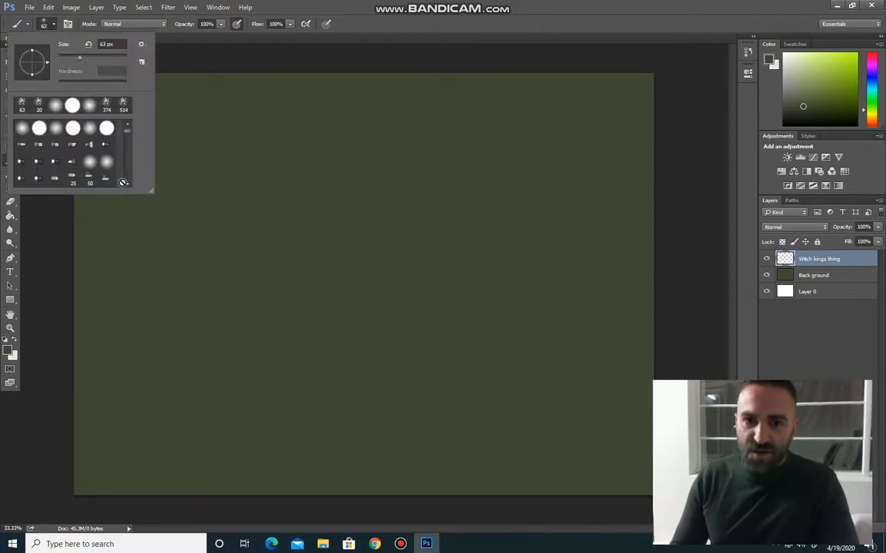
pyautogui.click(72, 146)
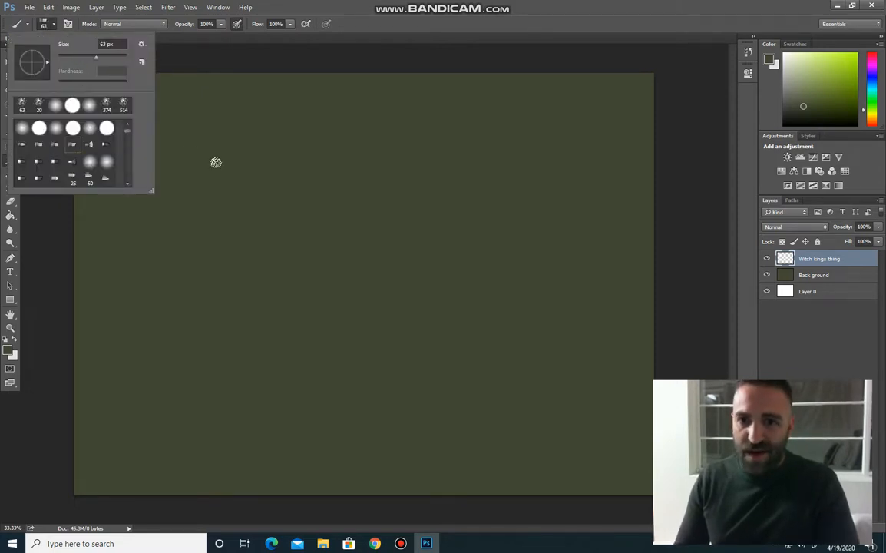
pyautogui.click(72, 57)
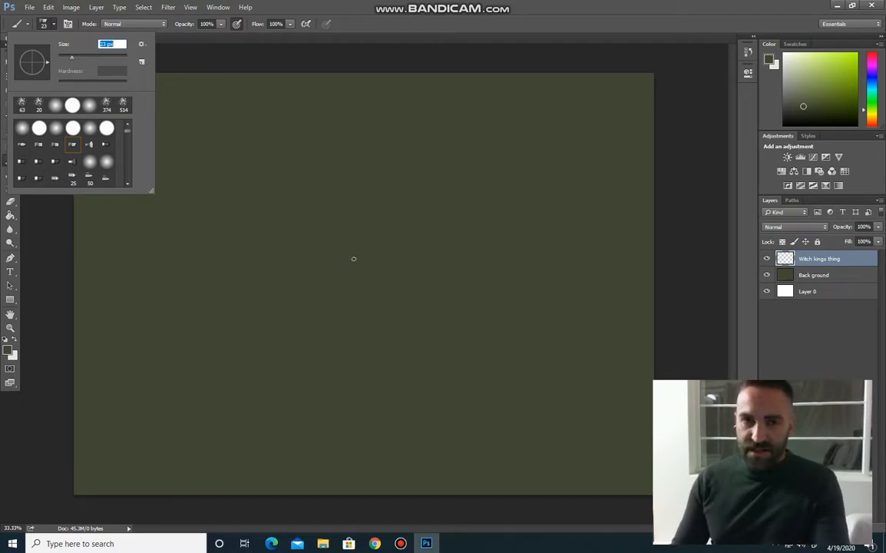
pyautogui.press('Return')
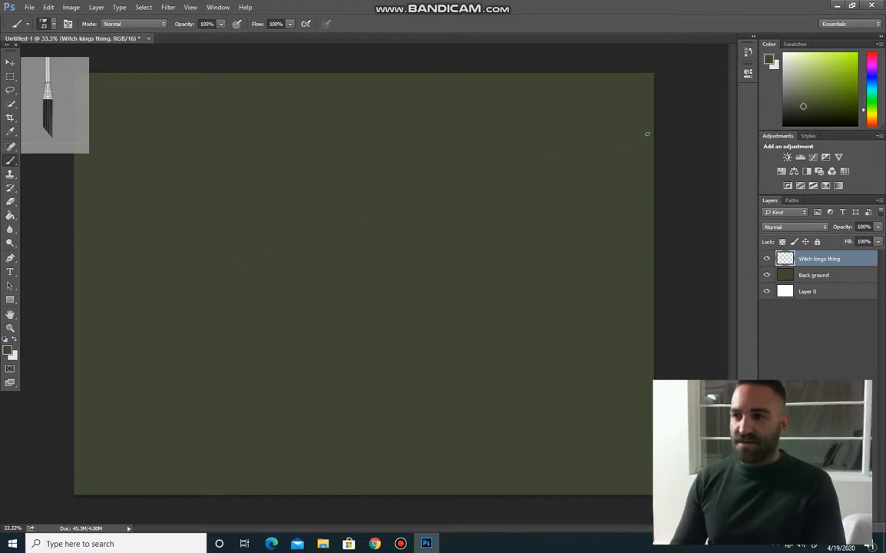
# - Reset the foreground colour to black and paint a solid, ragged-edged cloaked figure standing in the centre of the canvas
pyautogui.press('d')
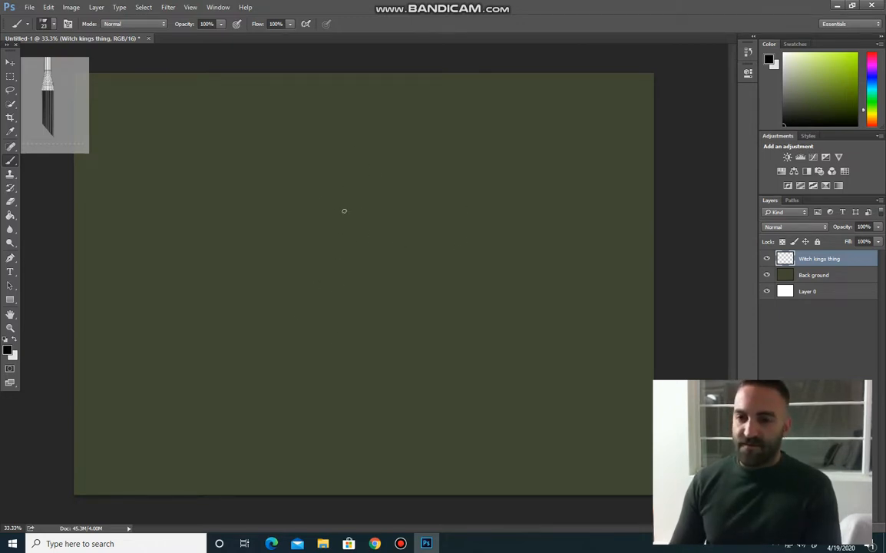
pyautogui.moveTo(344, 197)
pyautogui.mouseDown()
pyautogui.moveTo(362, 217)
pyautogui.moveTo(350, 200)
pyautogui.moveTo(350, 208)
pyautogui.moveTo(340, 199)
pyautogui.moveTo(338, 208)
pyautogui.moveTo(337, 199)
pyautogui.moveTo(359, 221)
pyautogui.moveTo(324, 253)
pyautogui.mouseUp()
pyautogui.moveTo(328, 242)
pyautogui.mouseDown()
pyautogui.moveTo(318, 255)
pyautogui.moveTo(338, 300)
pyautogui.moveTo(322, 268)
pyautogui.moveTo(330, 332)
pyautogui.mouseUp()
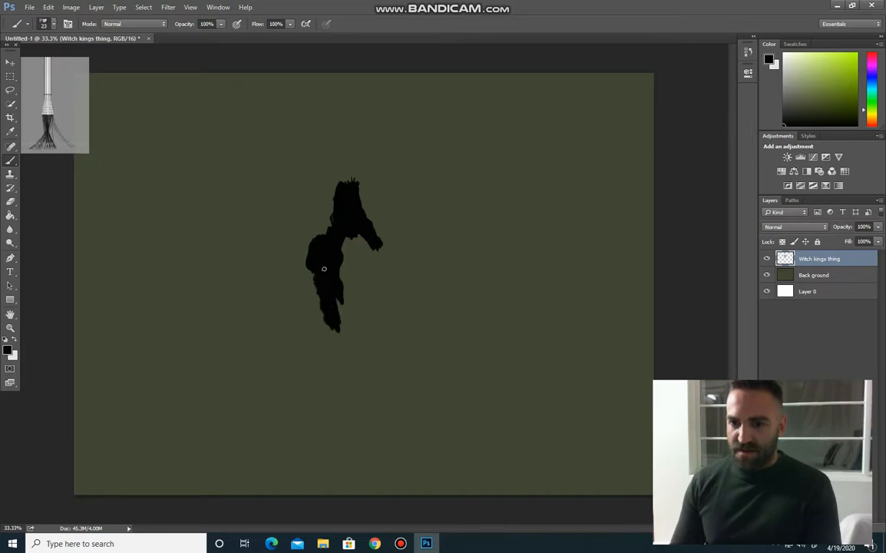
pyautogui.moveTo(356, 266); pyautogui.dragTo(351, 282)
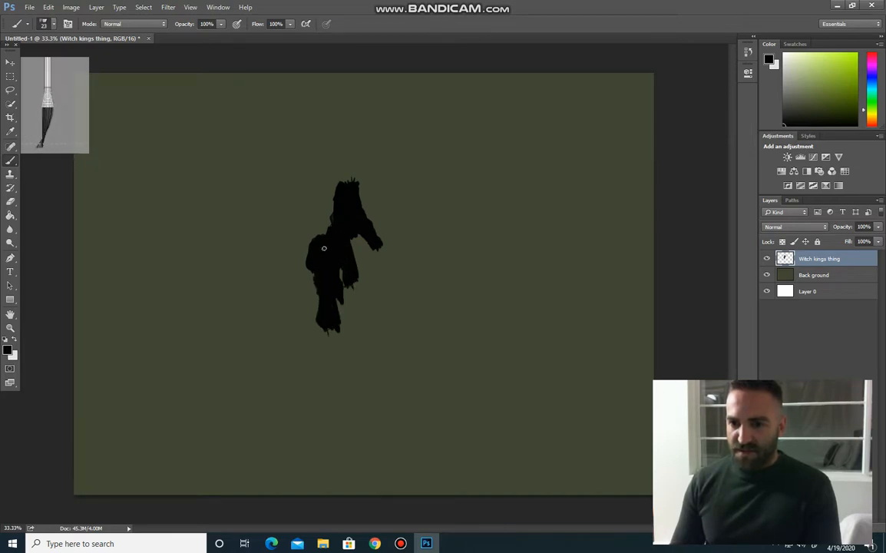
pyautogui.moveTo(361, 238); pyautogui.dragTo(386, 272)
pyautogui.moveTo(386, 271)
pyautogui.mouseDown()
pyautogui.moveTo(368, 247)
pyautogui.moveTo(387, 282)
pyautogui.moveTo(373, 242)
pyautogui.moveTo(394, 276)
pyautogui.moveTo(378, 319)
pyautogui.moveTo(376, 276)
pyautogui.moveTo(376, 296)
pyautogui.moveTo(355, 253)
pyautogui.moveTo(371, 287)
pyautogui.moveTo(370, 306)
pyautogui.moveTo(358, 315)
pyautogui.moveTo(341, 262)
pyautogui.moveTo(354, 296)
pyautogui.mouseUp()
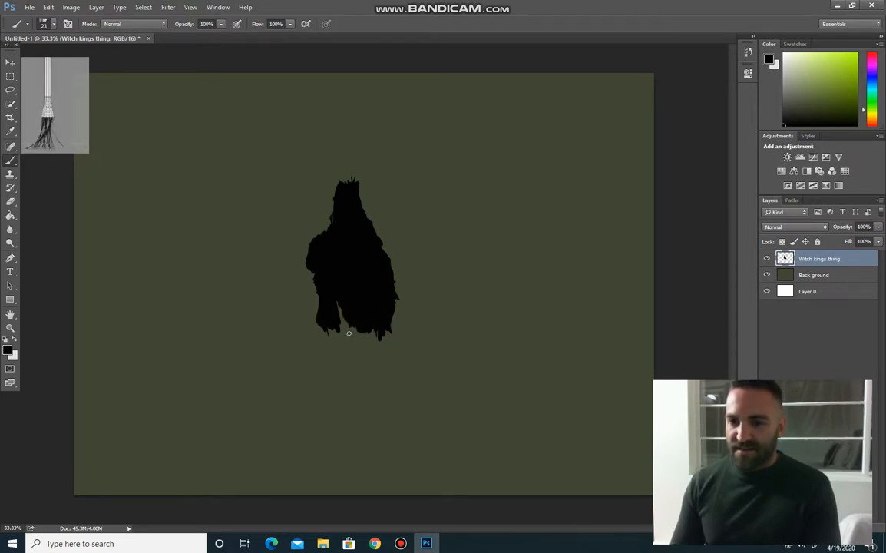
pyautogui.moveTo(348, 333)
pyautogui.mouseDown()
pyautogui.moveTo(315, 270)
pyautogui.moveTo(355, 325)
pyautogui.moveTo(374, 323)
pyautogui.moveTo(343, 296)
pyautogui.moveTo(348, 338)
pyautogui.moveTo(333, 367)
pyautogui.moveTo(326, 339)
pyautogui.moveTo(325, 415)
pyautogui.moveTo(336, 369)
pyautogui.moveTo(348, 370)
pyautogui.moveTo(340, 357)
pyautogui.moveTo(334, 406)
pyautogui.moveTo(344, 326)
pyautogui.moveTo(356, 364)
pyautogui.moveTo(376, 342)
pyautogui.moveTo(369, 316)
pyautogui.moveTo(385, 353)
pyautogui.moveTo(363, 307)
pyautogui.moveTo(366, 348)
pyautogui.moveTo(388, 338)
pyautogui.moveTo(383, 332)
pyautogui.moveTo(392, 353)
pyautogui.moveTo(384, 330)
pyautogui.moveTo(393, 404)
pyautogui.moveTo(390, 375)
pyautogui.moveTo(386, 389)
pyautogui.moveTo(365, 380)
pyautogui.moveTo(384, 346)
pyautogui.mouseUp()
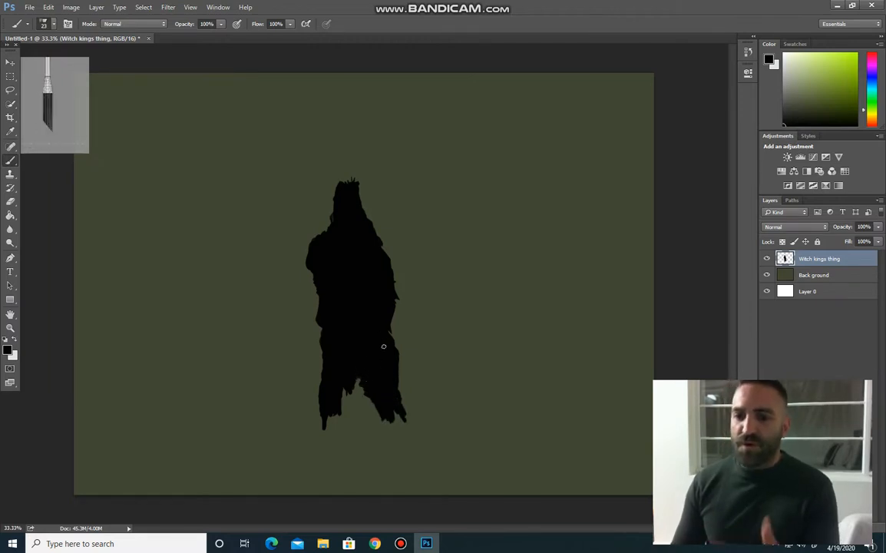
pyautogui.moveTo(362, 382)
pyautogui.mouseDown()
pyautogui.moveTo(334, 433)
pyautogui.moveTo(330, 405)
pyautogui.moveTo(334, 421)
pyautogui.moveTo(369, 410)
pyautogui.moveTo(377, 425)
pyautogui.moveTo(359, 431)
pyautogui.moveTo(343, 421)
pyautogui.moveTo(359, 400)
pyautogui.mouseUp()
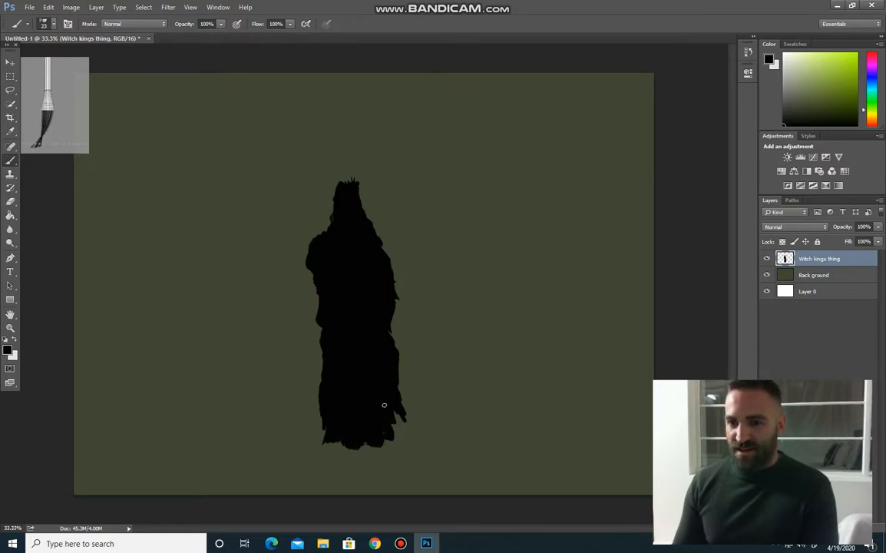
# - Extend the black cloak downward into a wider, ragged hem at the figure's base
pyautogui.moveTo(386, 420)
pyautogui.mouseDown()
pyautogui.moveTo(333, 437)
pyautogui.moveTo(343, 429)
pyautogui.moveTo(343, 439)
pyautogui.moveTo(343, 421)
pyautogui.moveTo(341, 452)
pyautogui.moveTo(342, 431)
pyautogui.moveTo(327, 452)
pyautogui.moveTo(353, 459)
pyautogui.moveTo(337, 447)
pyautogui.moveTo(327, 453)
pyautogui.moveTo(329, 430)
pyautogui.moveTo(344, 442)
pyautogui.moveTo(378, 422)
pyautogui.moveTo(366, 452)
pyautogui.moveTo(377, 430)
pyautogui.moveTo(404, 443)
pyautogui.moveTo(394, 449)
pyautogui.moveTo(343, 311)
pyautogui.moveTo(351, 385)
pyautogui.moveTo(377, 305)
pyautogui.moveTo(378, 399)
pyautogui.moveTo(406, 446)
pyautogui.mouseUp()
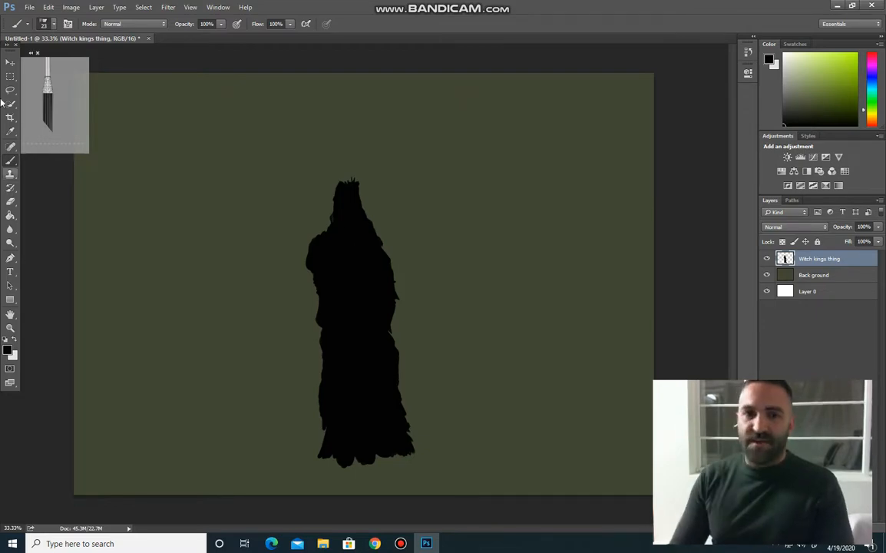
# - Open the black-and-white spiked helmet image from the LOTR folder in Pictures
pyautogui.click(30, 7)
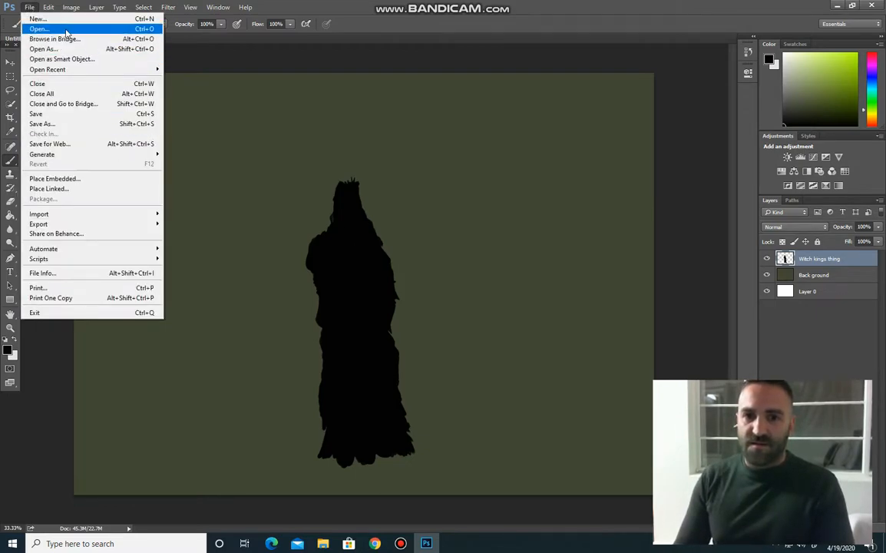
pyautogui.click(40, 28)
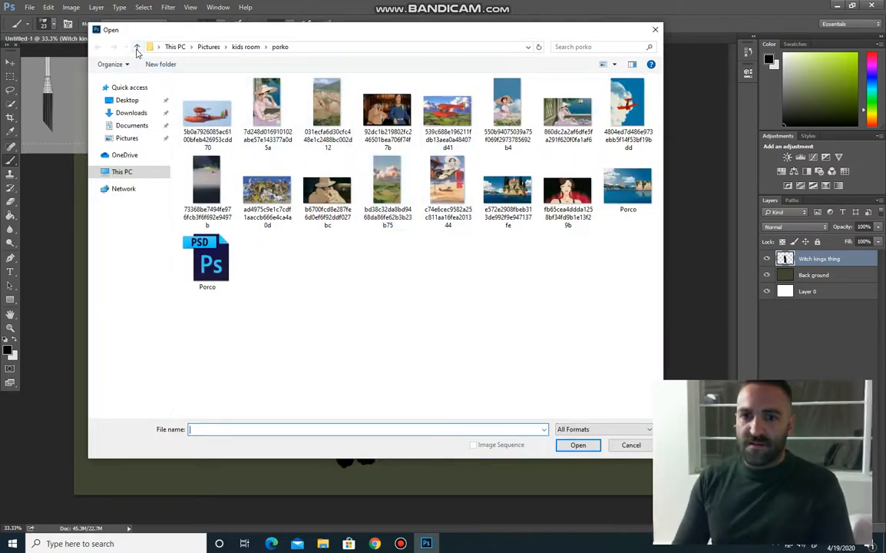
pyautogui.click(136, 46)
pyautogui.click(136, 47)
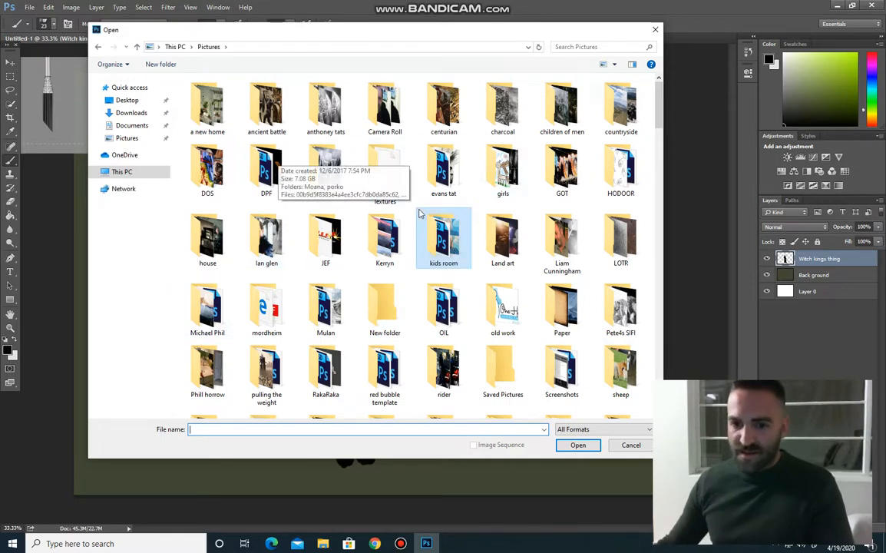
pyautogui.click(603, 197)
pyautogui.scroll(-7, 603, 197)
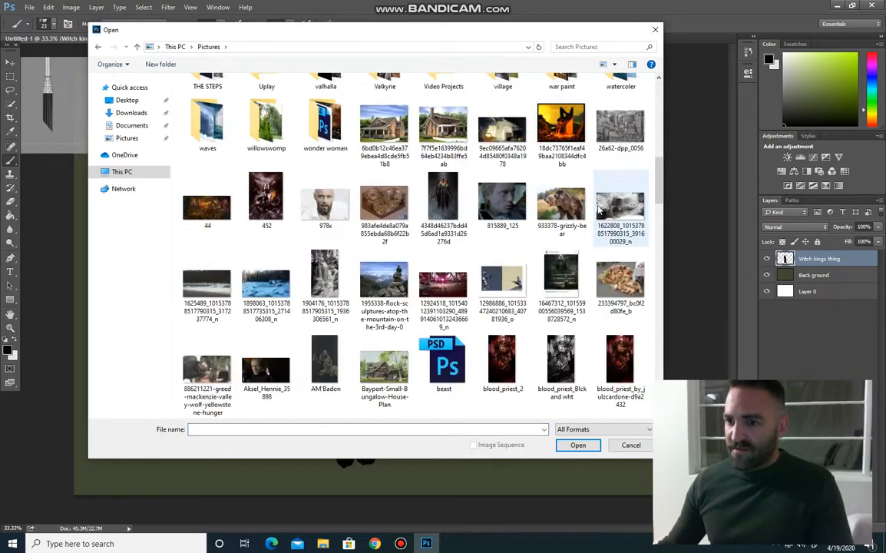
pyautogui.scroll(6, 325, 198)
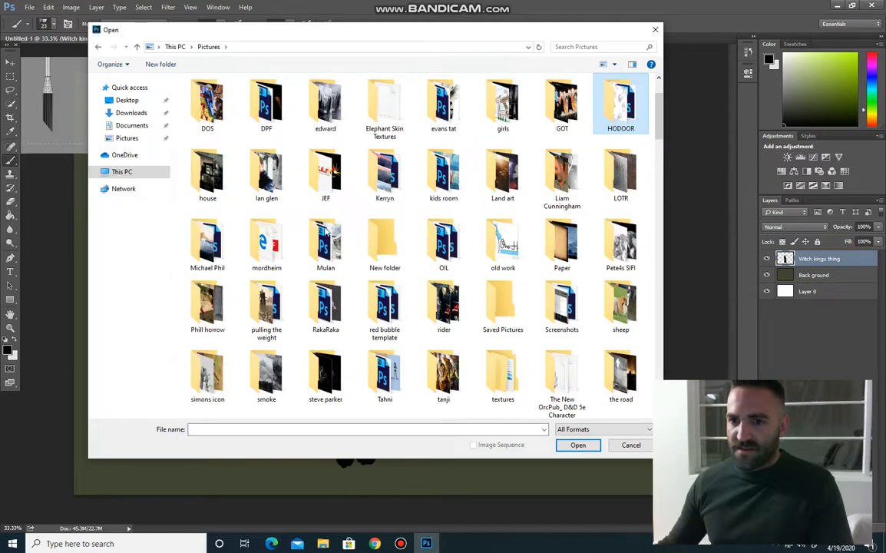
pyautogui.scroll(1, 453, 138)
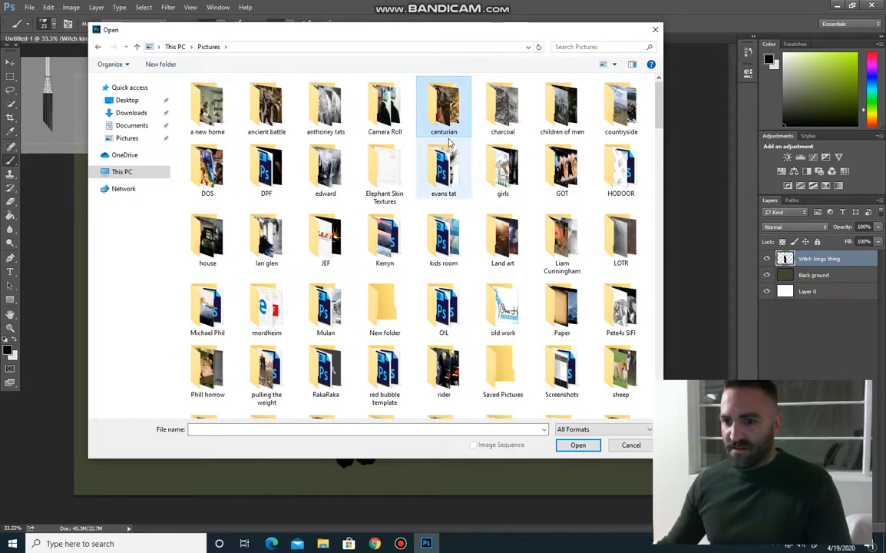
pyautogui.click(503, 240)
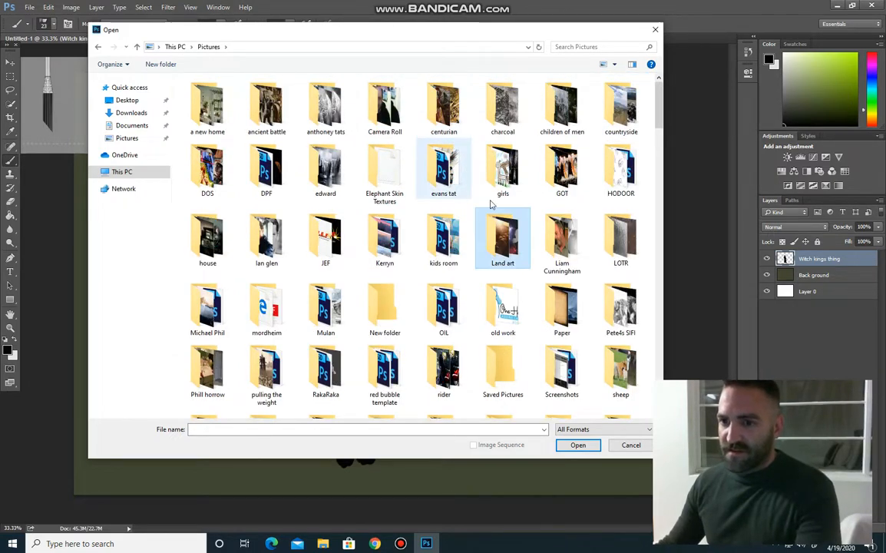
pyautogui.doubleClick(607, 240)
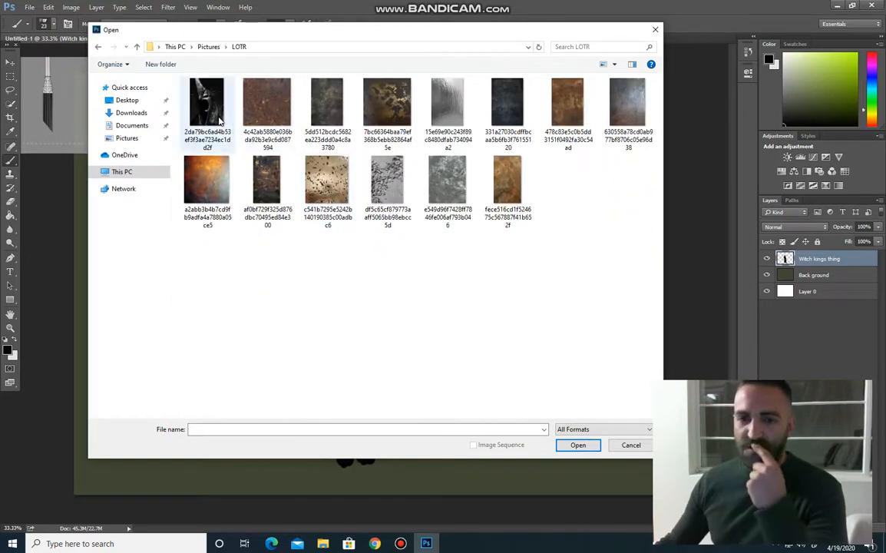
pyautogui.doubleClick(220, 115)
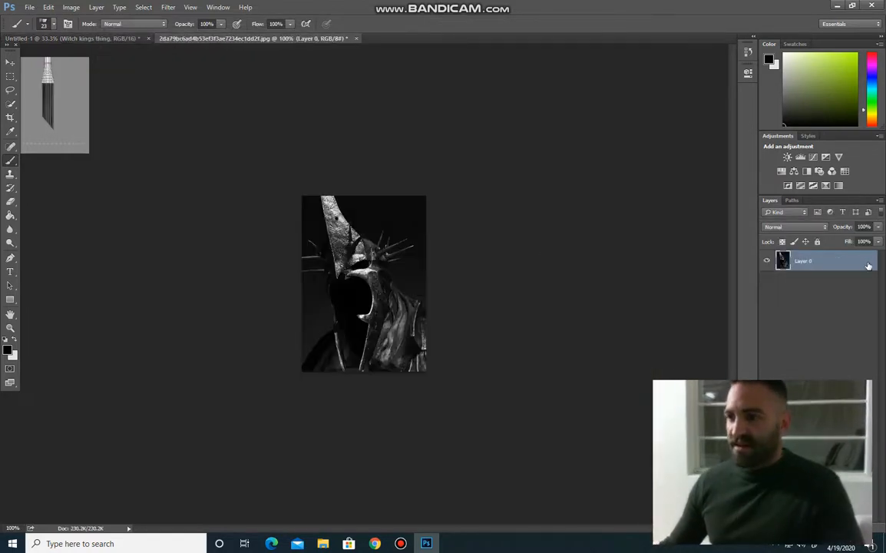
# - Bring the helmet reference image into the Untitled-1 painting as a new layer beside the figure
pyautogui.moveTo(370, 290)
pyautogui.mouseDown()
pyautogui.moveTo(226, 187)
pyautogui.moveTo(95, 40)
pyautogui.moveTo(609, 211)
pyautogui.moveTo(598, 199)
pyautogui.moveTo(501, 206)
pyautogui.mouseUp()
pyautogui.click(421, 205)
# - Enlarge the helmet reference image with Free Transform and move it to the canvas's upper-right area
pyautogui.press('l')
pyautogui.rightClick(493, 213)
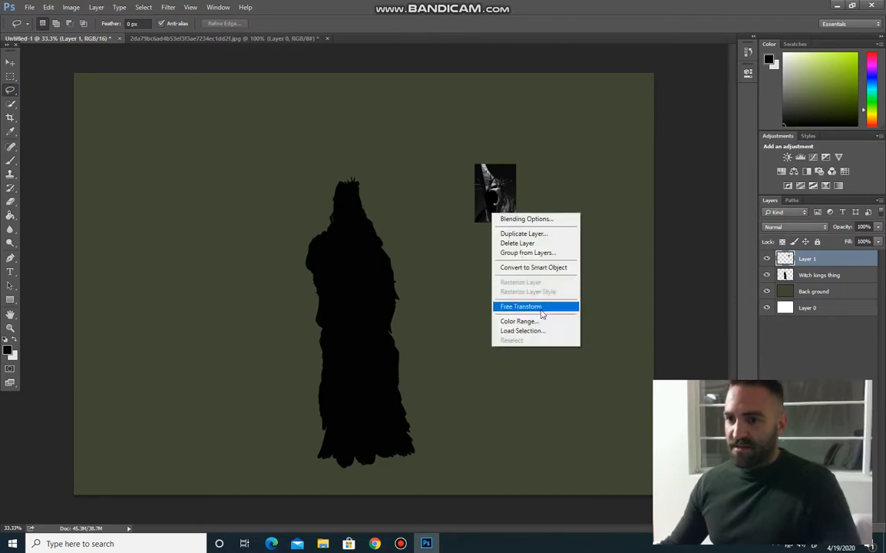
pyautogui.click(542, 314)
pyautogui.moveTo(516, 222); pyautogui.dragTo(590, 330)
pyautogui.press('Return')
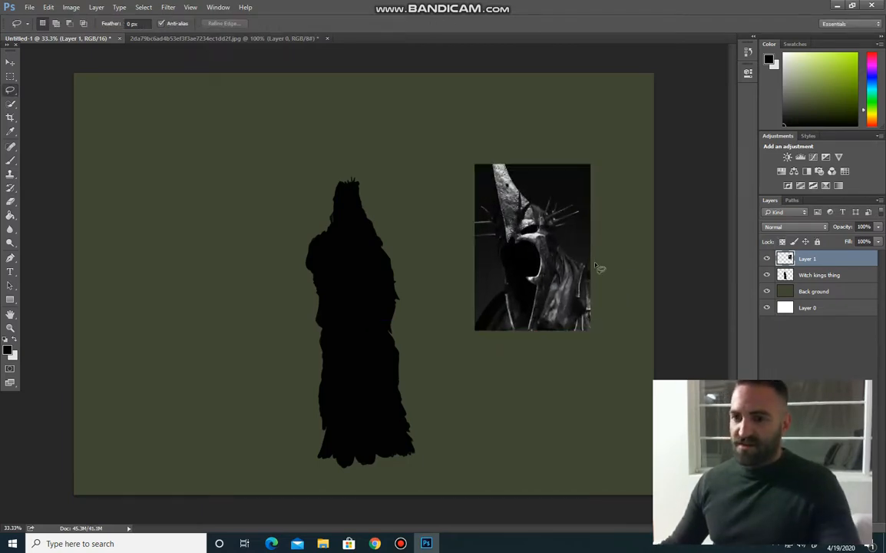
pyautogui.moveTo(551, 269); pyautogui.dragTo(596, 192)
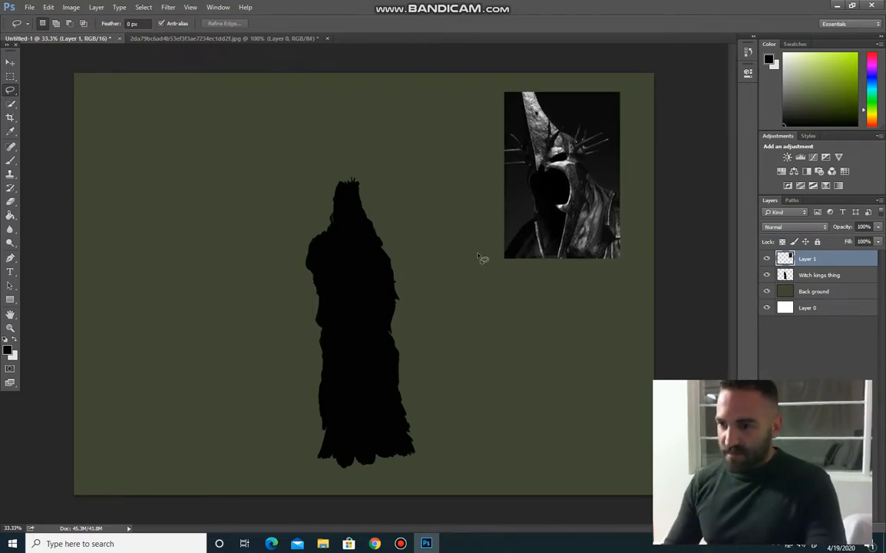
# - On the "Witch kings thing" layer, paint a tall pointed spike and short crown spikes on the head with a 10 px black brush
pyautogui.click(840, 277)
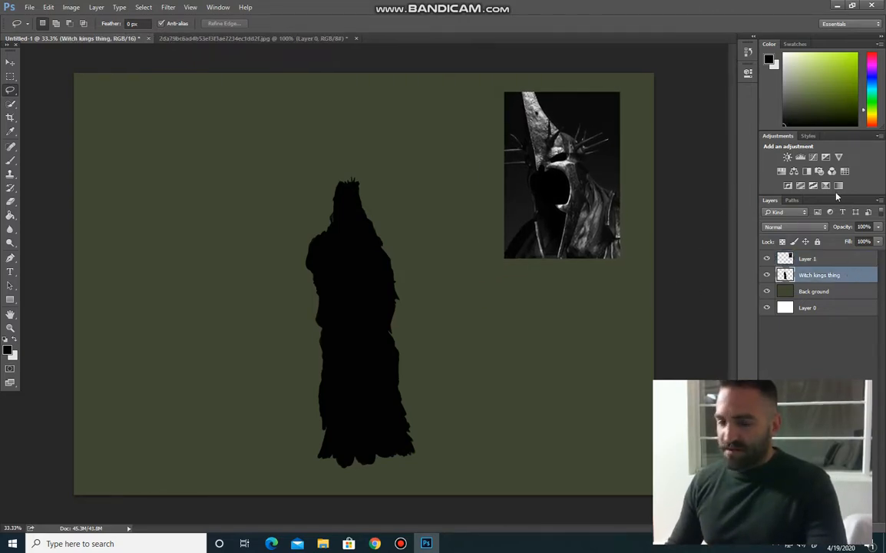
pyautogui.press('b')
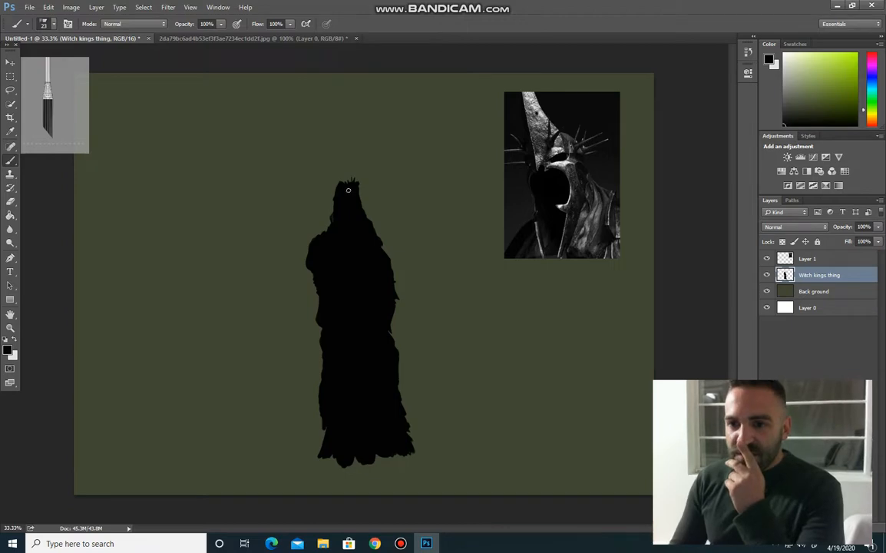
pyautogui.click(53, 26)
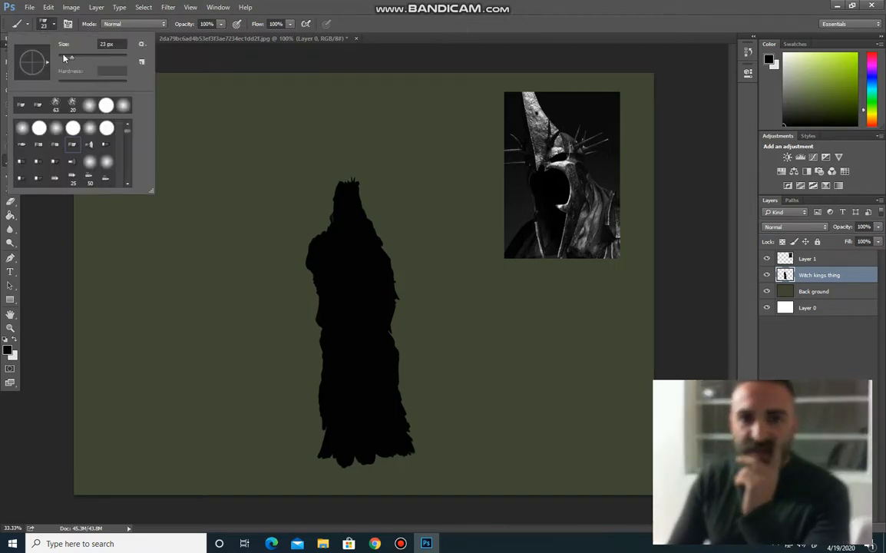
pyautogui.moveTo(69, 58); pyautogui.dragTo(61, 58)
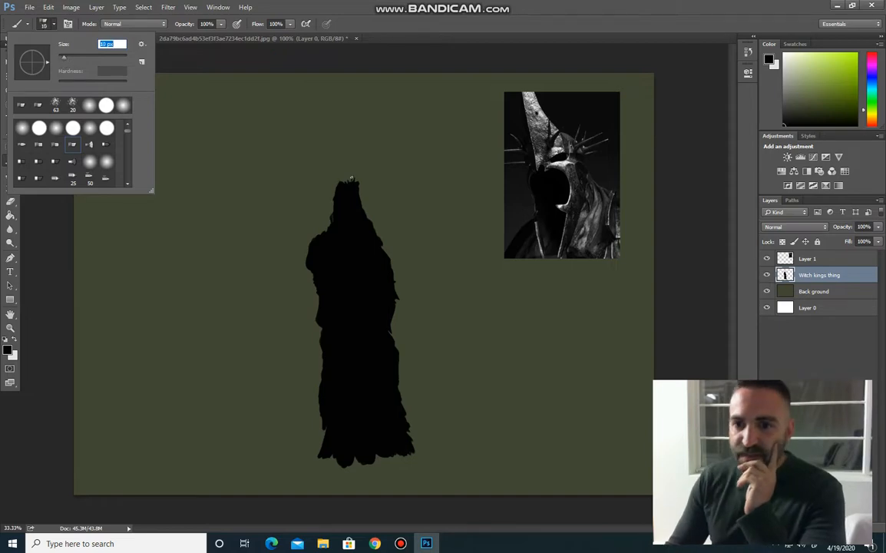
pyautogui.click(343, 155)
pyautogui.moveTo(342, 146); pyautogui.dragTo(341, 193)
pyautogui.moveTo(342, 148); pyautogui.dragTo(345, 179)
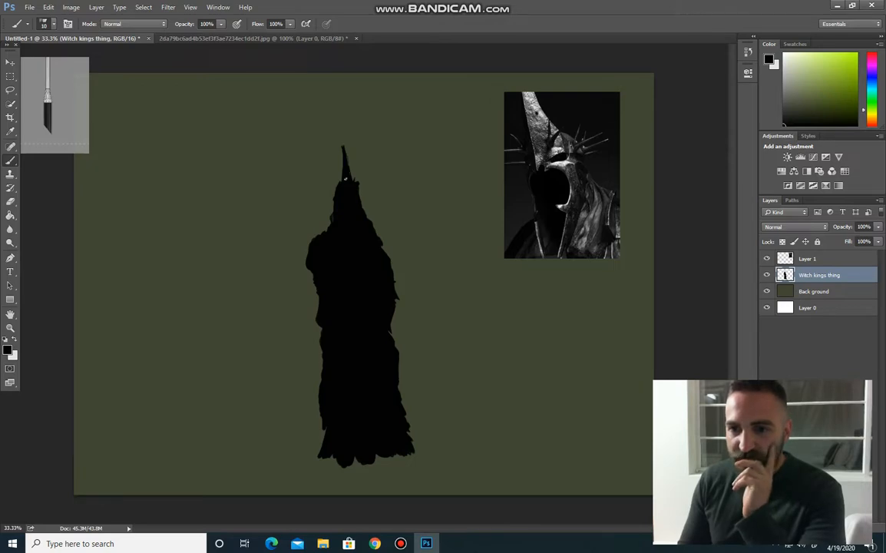
pyautogui.moveTo(344, 179)
pyautogui.mouseDown()
pyautogui.moveTo(334, 195)
pyautogui.moveTo(341, 184)
pyautogui.moveTo(356, 199)
pyautogui.mouseUp()
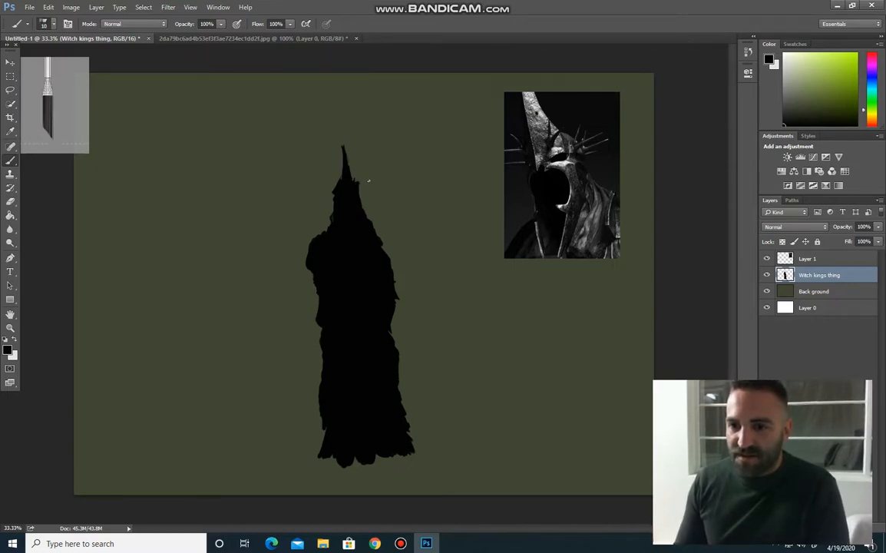
pyautogui.moveTo(367, 182); pyautogui.dragTo(326, 183)
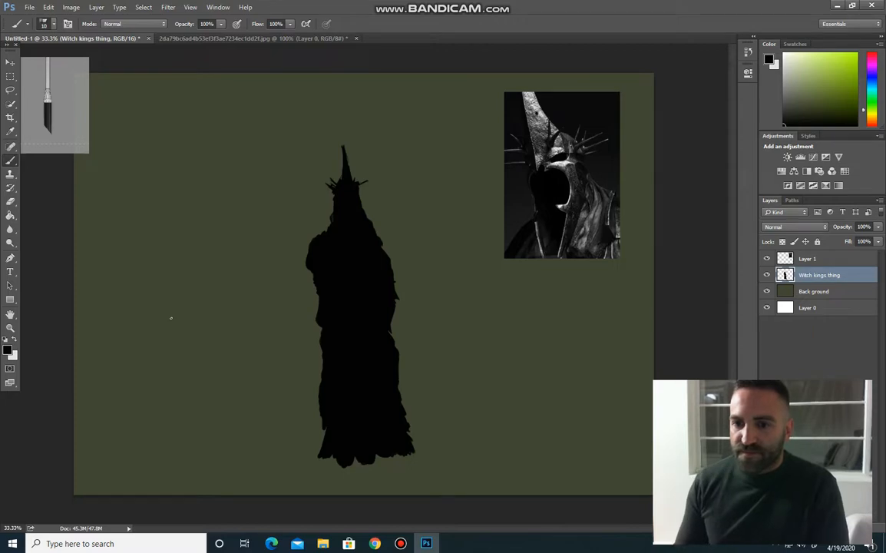
# - Add a new layer directly above the "Back ground" layer
pyautogui.click(819, 296)
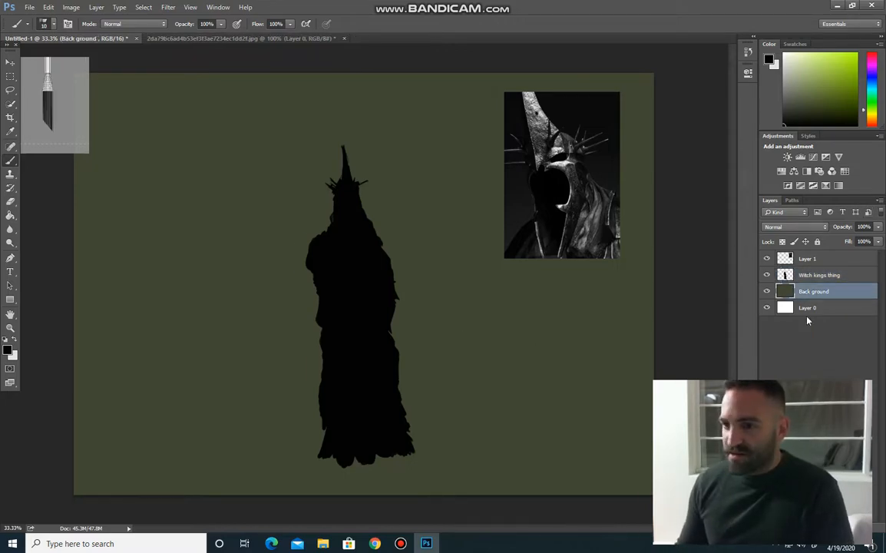
pyautogui.hotkey('ctrl', 'shift', 'n')
pyautogui.press('Return')
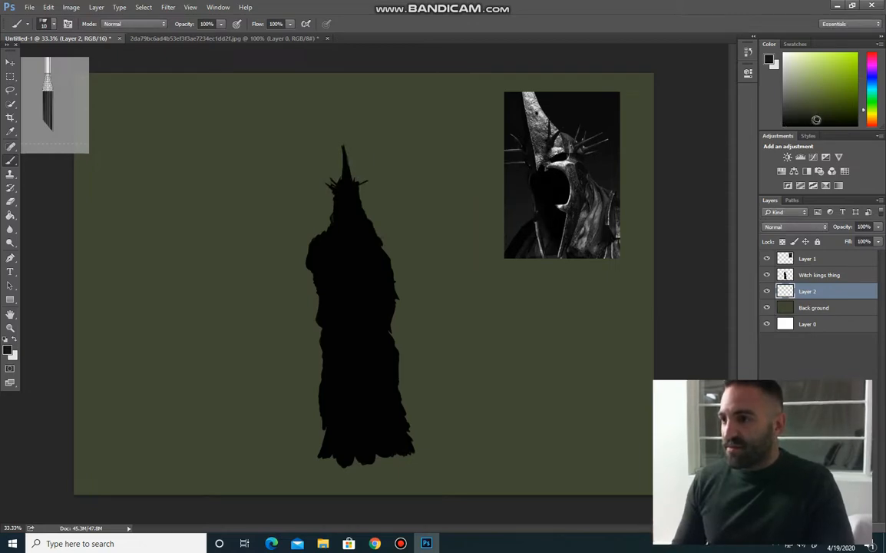
# - Choose a very dark olive foreground colour and switch to the Gradient tool
pyautogui.click(808, 110)
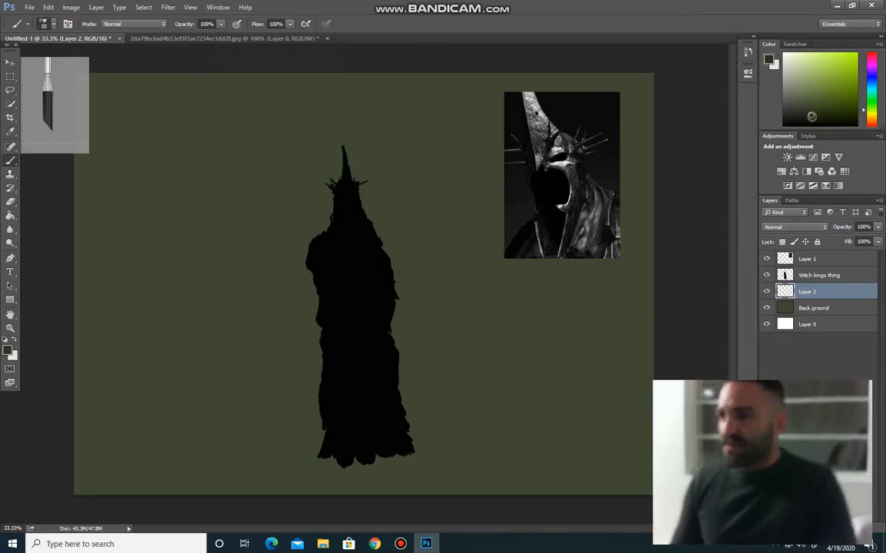
pyautogui.click(811, 118)
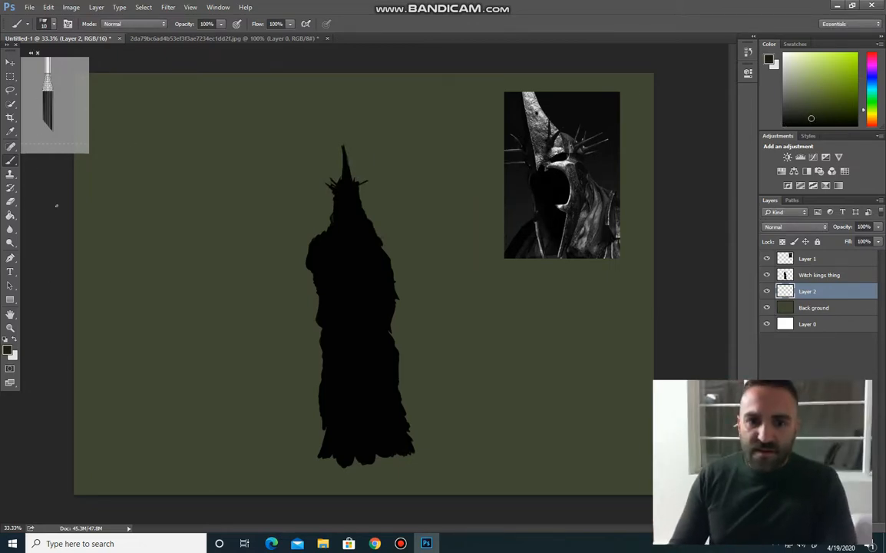
pyautogui.click(12, 218)
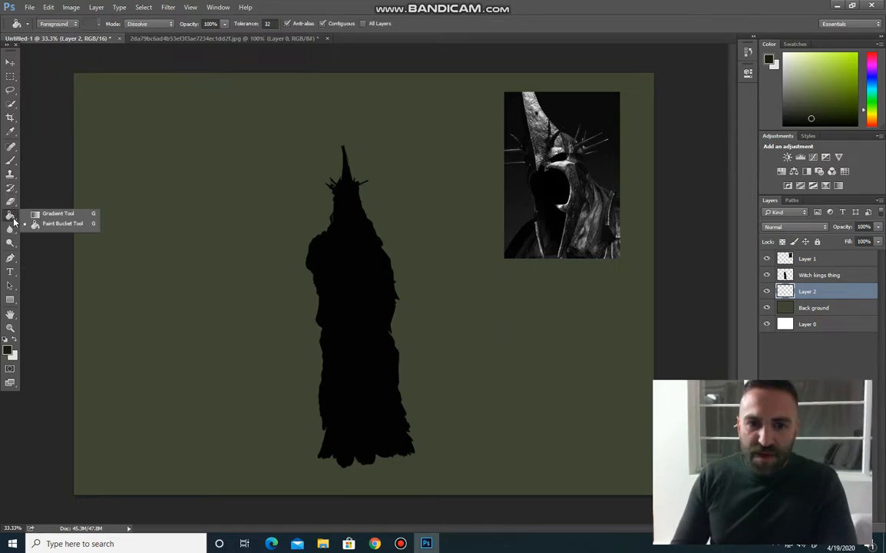
pyautogui.click(59, 217)
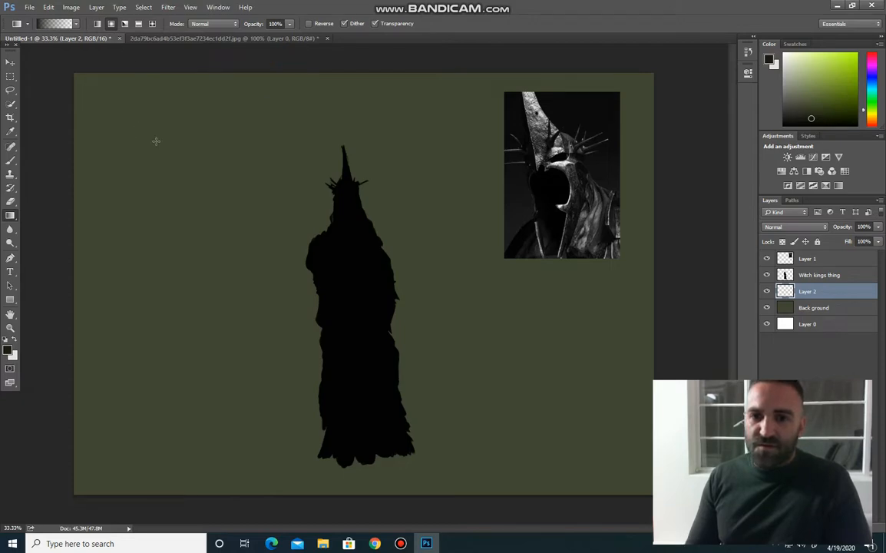
# - Try dark radial gradients in the canvas's upper-left area and undo them
pyautogui.moveTo(137, 158); pyautogui.dragTo(212, 106)
pyautogui.moveTo(151, 167); pyautogui.dragTo(286, 92)
pyautogui.hotkey('ctrl', 'alt', 'z')
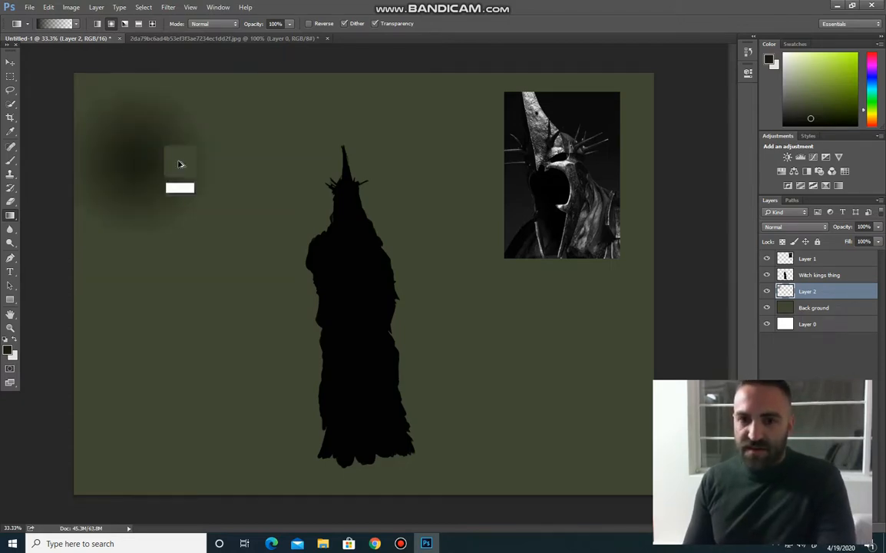
pyautogui.hotkey('ctrl', 'alt', 'z')
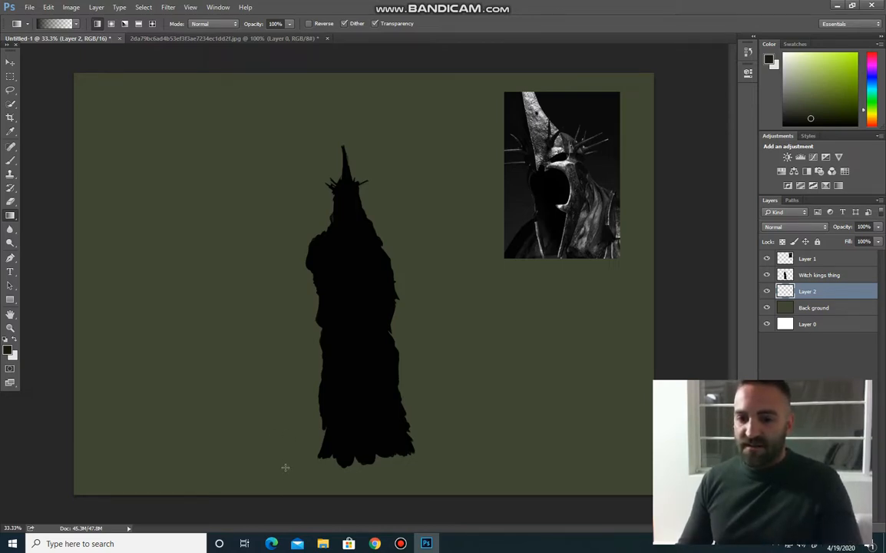
# - Try upward linear gradients of different lengths in dark olive and black behind the figure, undoing each one
pyautogui.moveTo(284, 464); pyautogui.dragTo(285, 167)
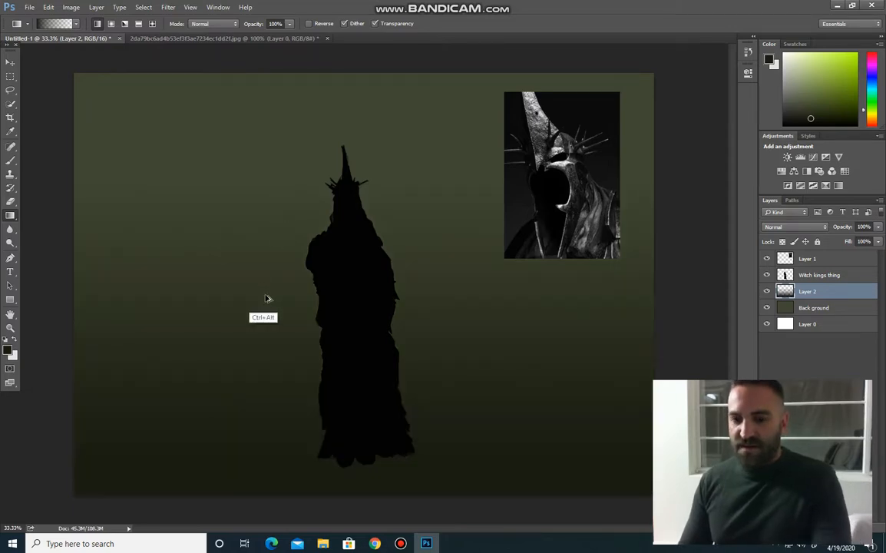
pyautogui.hotkey('ctrl', 'alt', 'z')
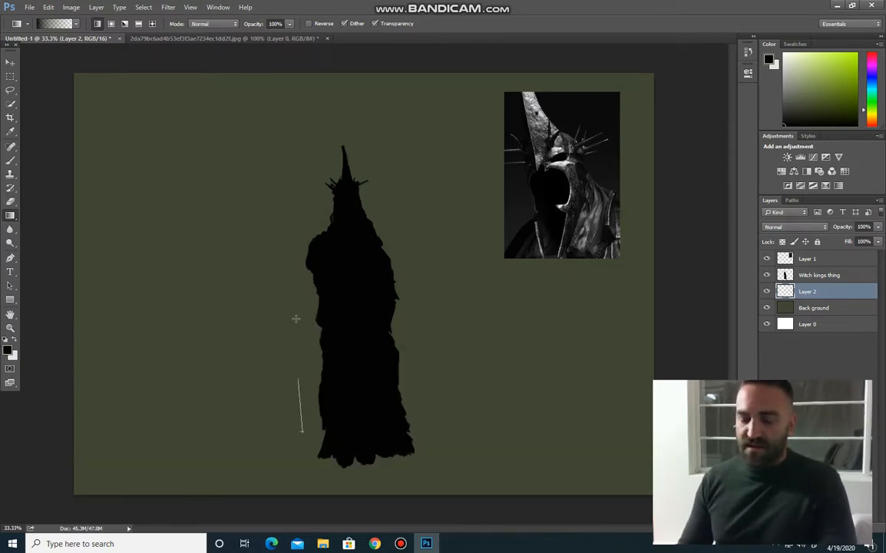
pyautogui.moveTo(295, 318); pyautogui.dragTo(312, 115)
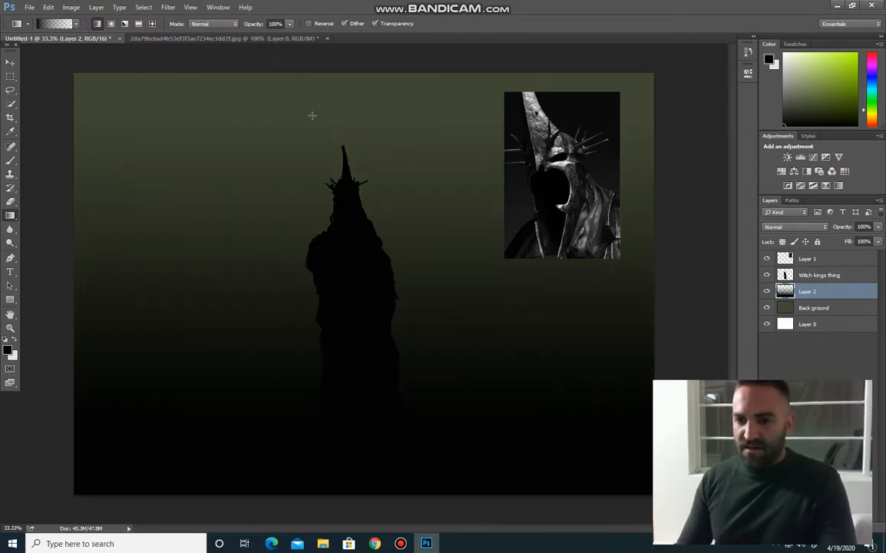
pyautogui.hotkey('ctrl', 'alt', 'z')
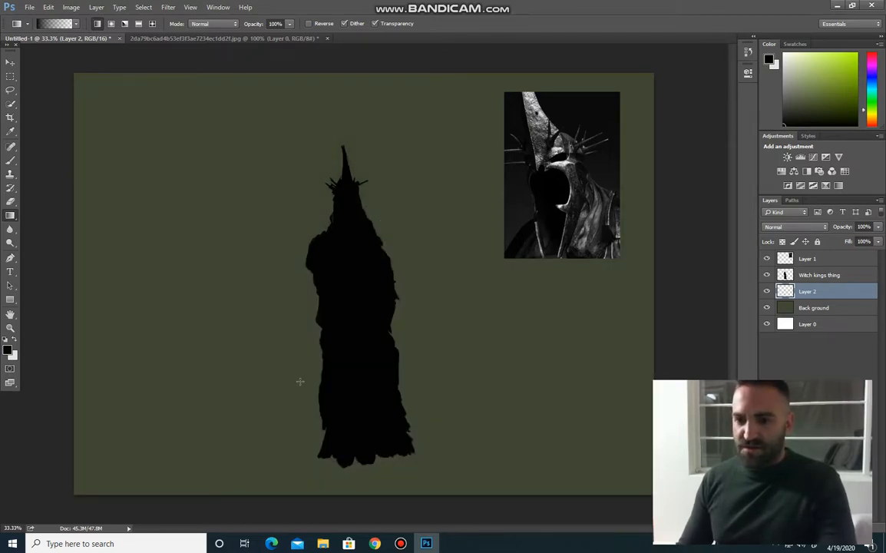
pyautogui.moveTo(300, 382); pyautogui.dragTo(300, 223)
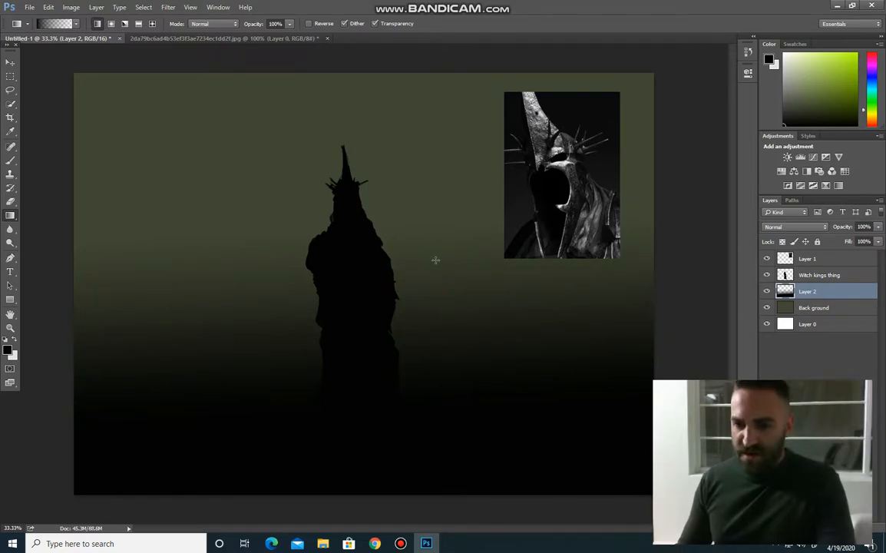
pyautogui.hotkey('ctrl', 'z')
# - Darken the lower background with a black-to-transparent linear gradient rising from the figure's hem to shoulder height, and return to the Brush tool
pyautogui.moveTo(278, 444); pyautogui.dragTo(285, 222)
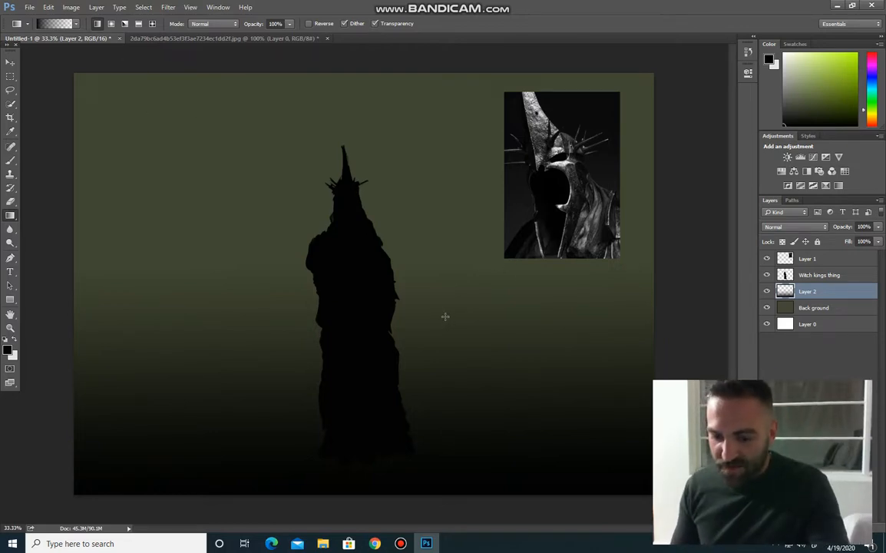
pyautogui.press('b')
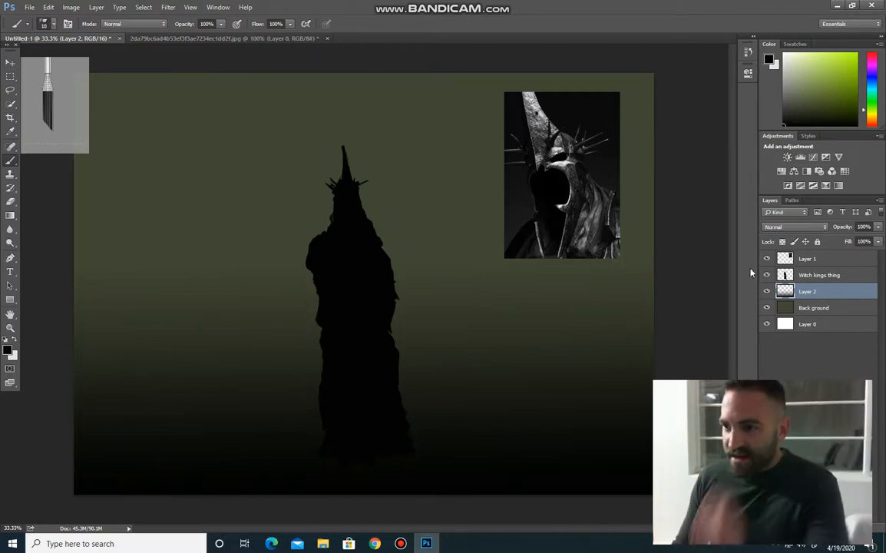
# - Add a new layer above Layer 2 and choose a saturated medium green as the foreground colour
pyautogui.hotkey('ctrl', 'shift', 'n')
pyautogui.press('Return')
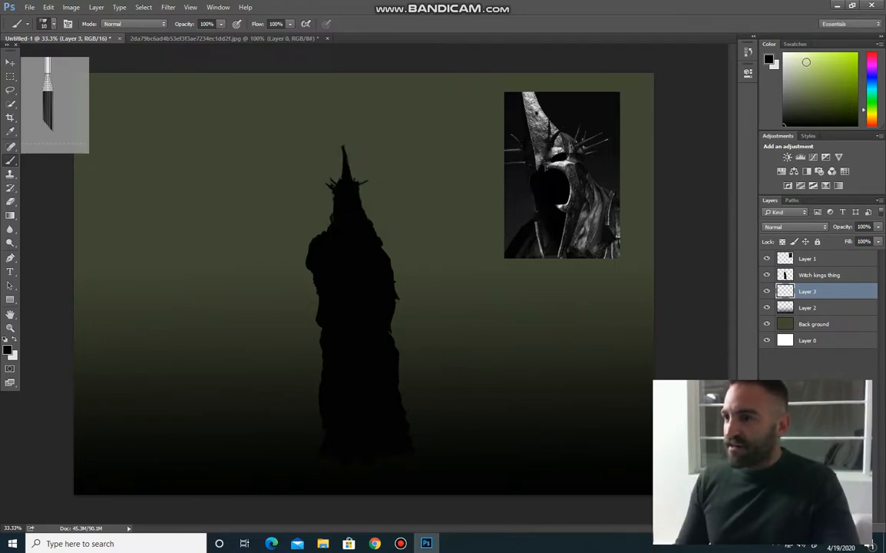
pyautogui.click(805, 64)
pyautogui.moveTo(868, 107); pyautogui.dragTo(875, 108)
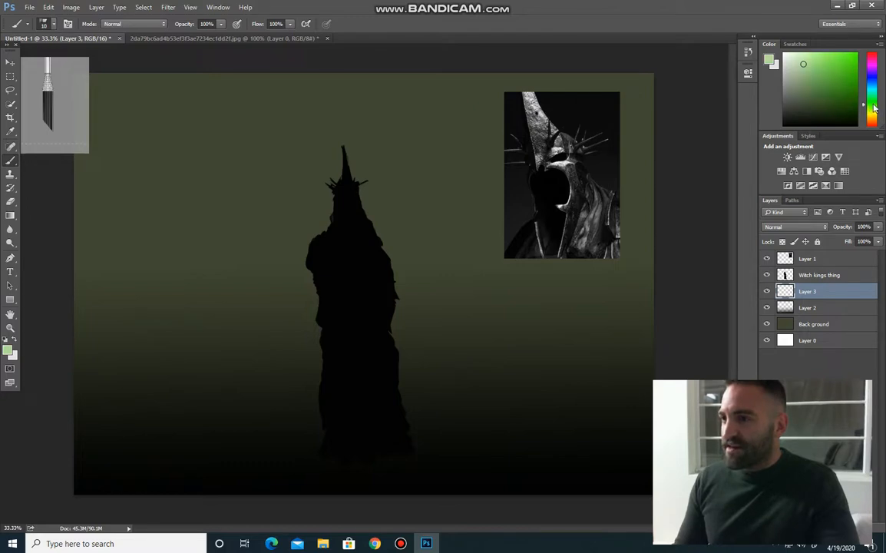
pyautogui.moveTo(842, 80)
pyautogui.mouseDown()
pyautogui.moveTo(829, 82)
pyautogui.moveTo(846, 87)
pyautogui.moveTo(813, 78)
pyautogui.mouseUp()
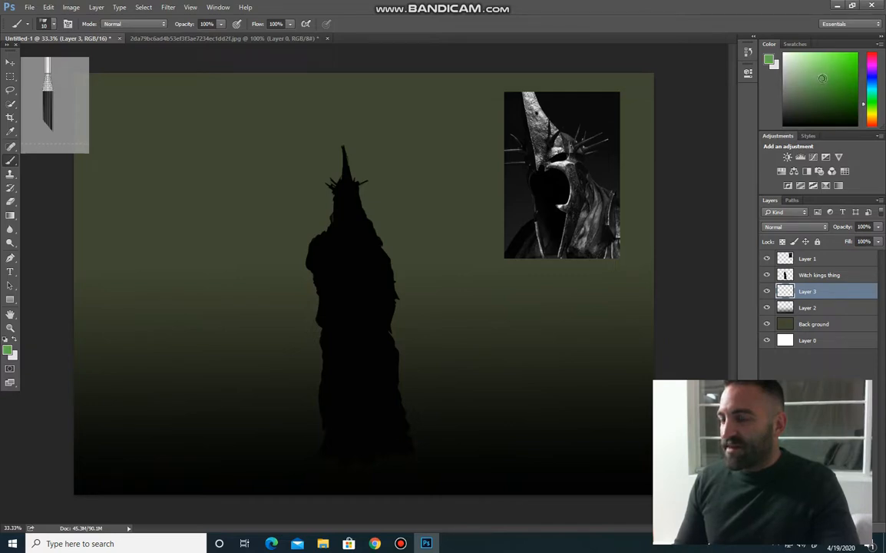
pyautogui.moveTo(837, 86); pyautogui.dragTo(842, 82)
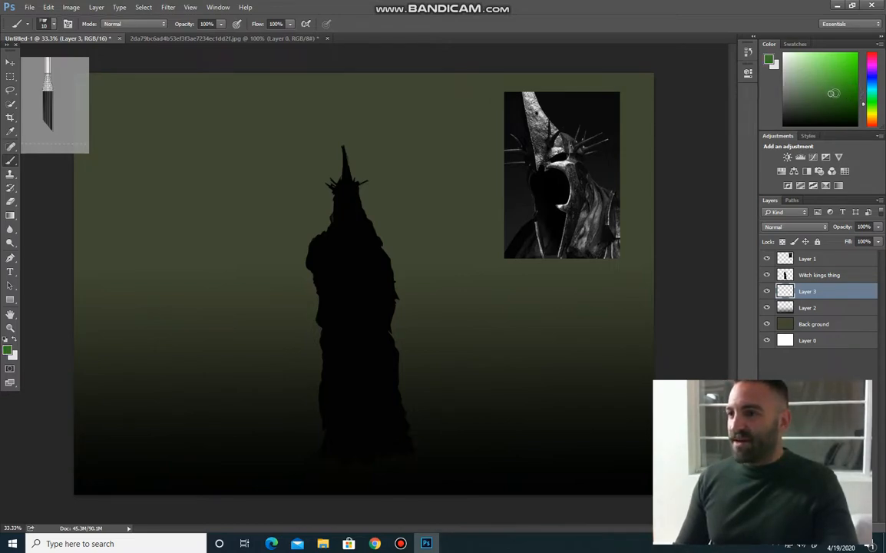
pyautogui.moveTo(845, 90); pyautogui.dragTo(838, 77)
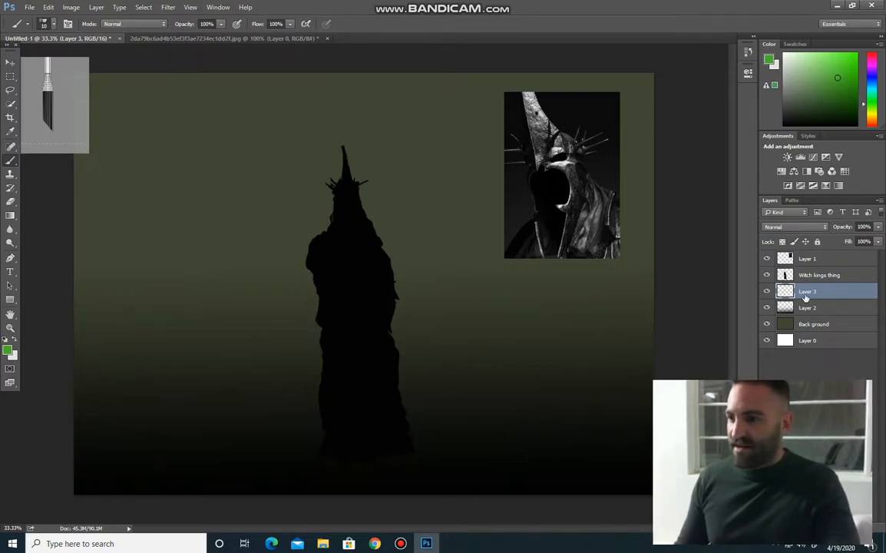
# - Add a new layer directly above the Back ground layer and set the Gradient tool to radial
pyautogui.click(811, 323)
pyautogui.hotkey('ctrl', 'shift', 'n')
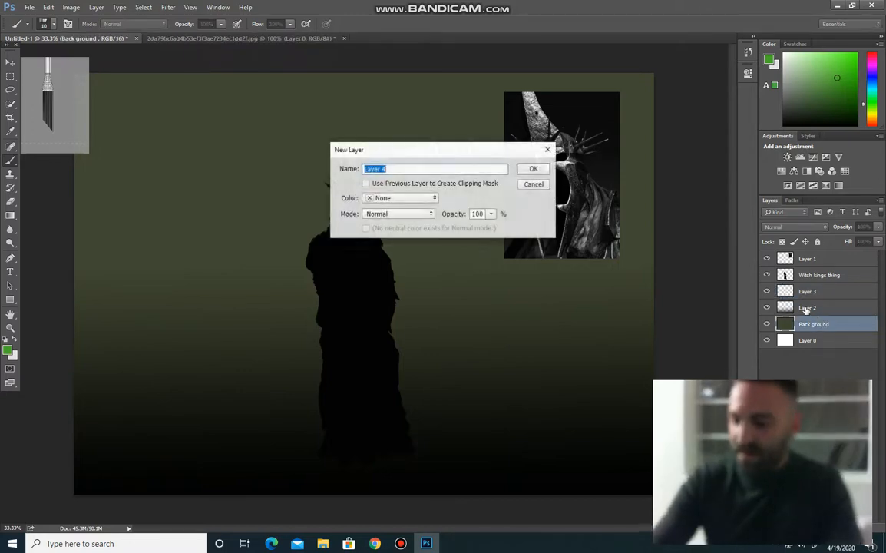
pyautogui.press('Return')
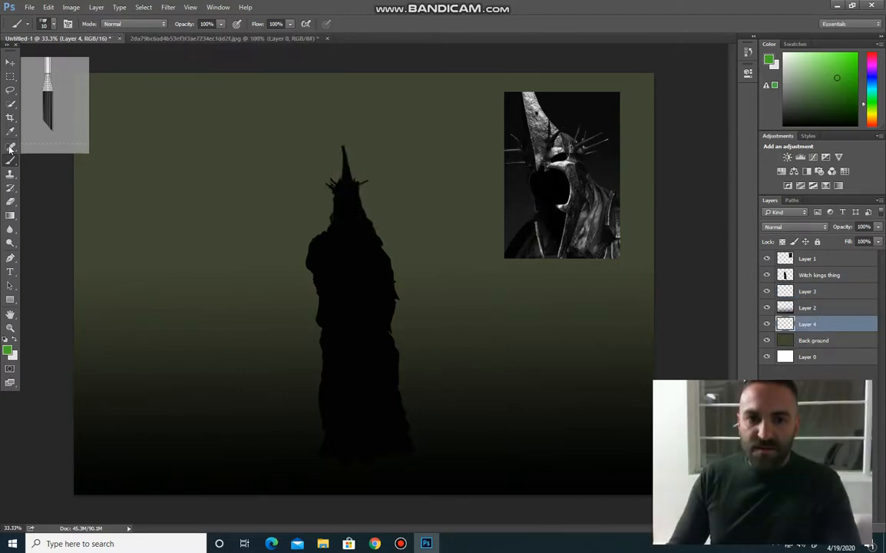
pyautogui.click(12, 216)
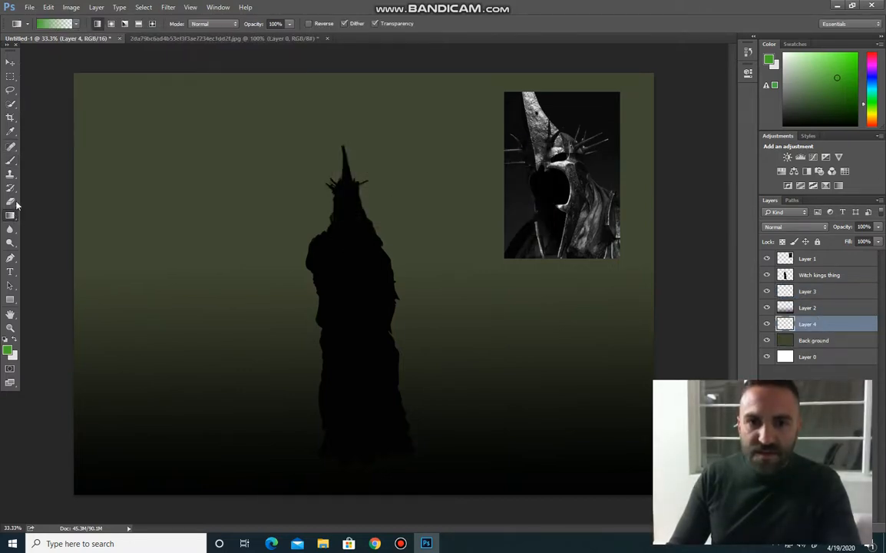
pyautogui.click(111, 24)
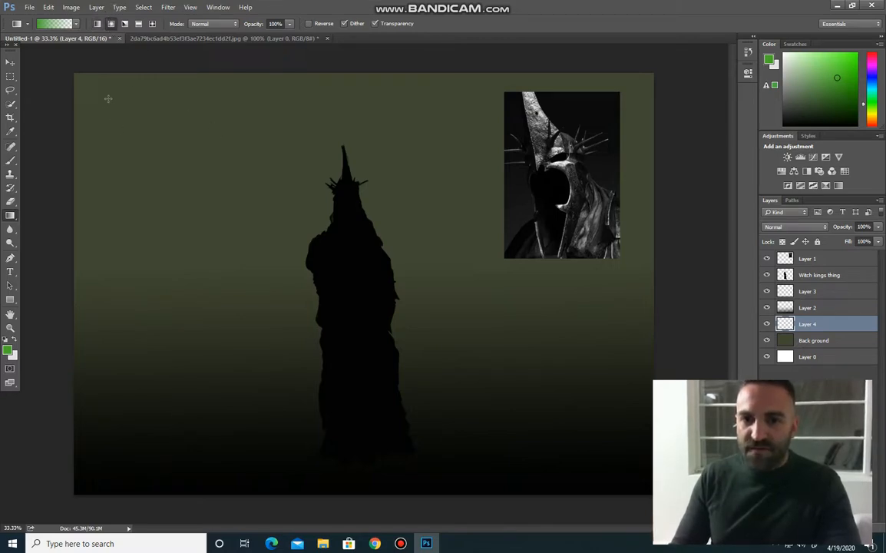
# - Try radial gradients in a medium and a lighter green in the canvas's upper-left area, undoing each one
pyautogui.moveTo(202, 171); pyautogui.dragTo(292, 239)
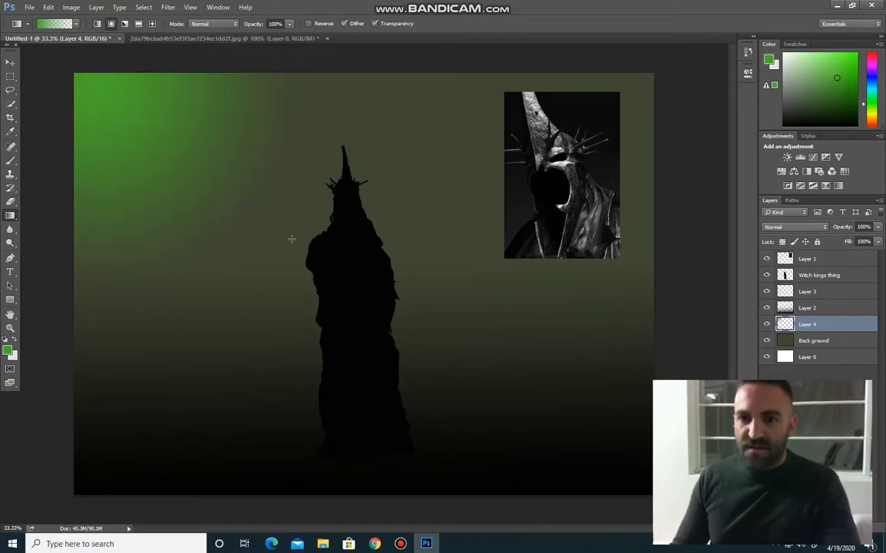
pyautogui.hotkey('ctrl', 'z')
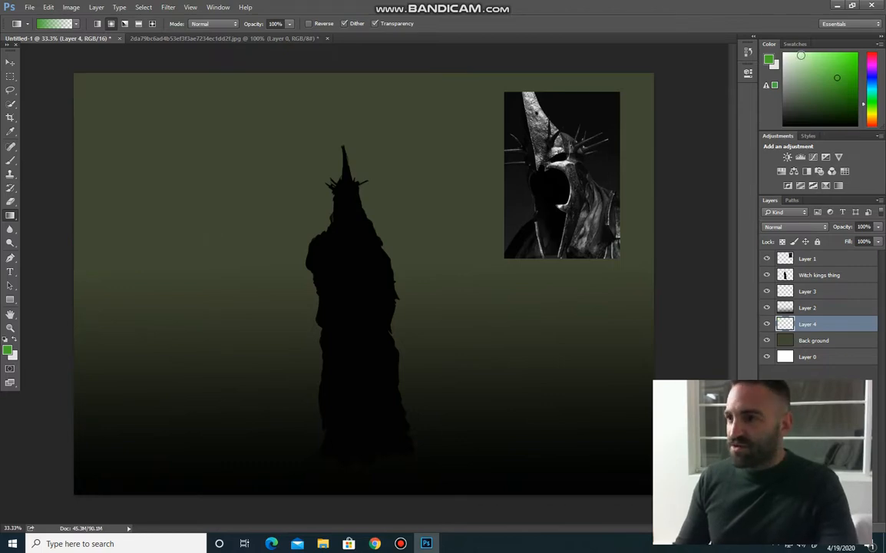
pyautogui.click(806, 68)
pyautogui.click(821, 70)
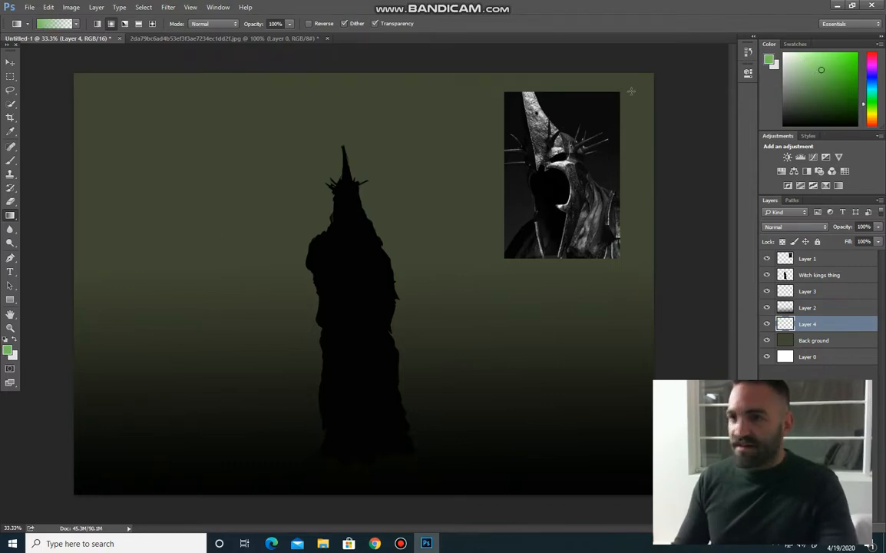
pyautogui.moveTo(93, 93); pyautogui.dragTo(298, 240)
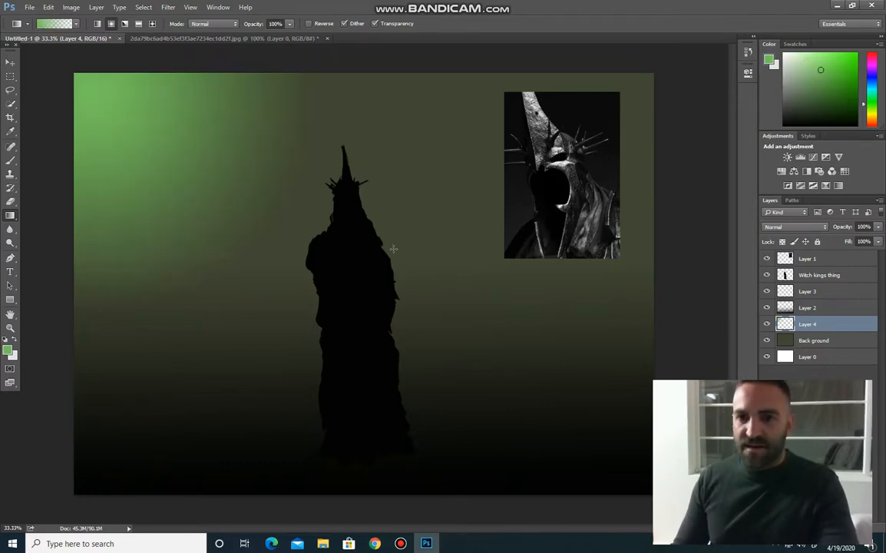
pyautogui.hotkey('ctrl', 'z')
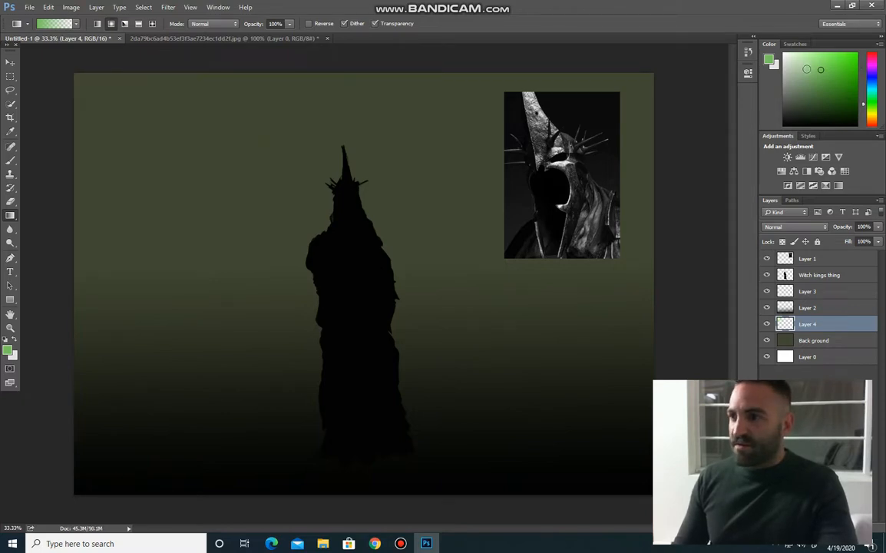
# - Add a large pale green radial glow from the canvas's upper-left corner to just past the figure
pyautogui.moveTo(86, 97); pyautogui.dragTo(409, 294)
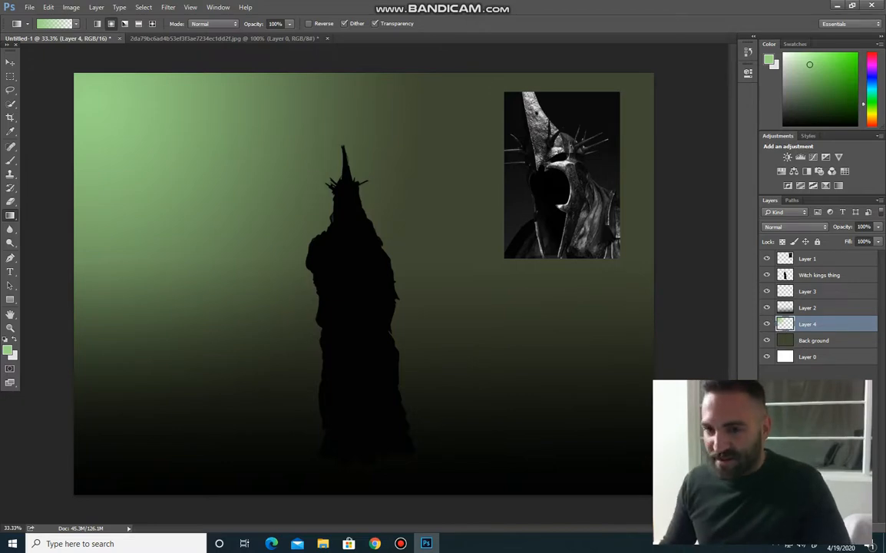
# - Add a new layer named "king lights" above the Witch kings thing layer
pyautogui.click(822, 276)
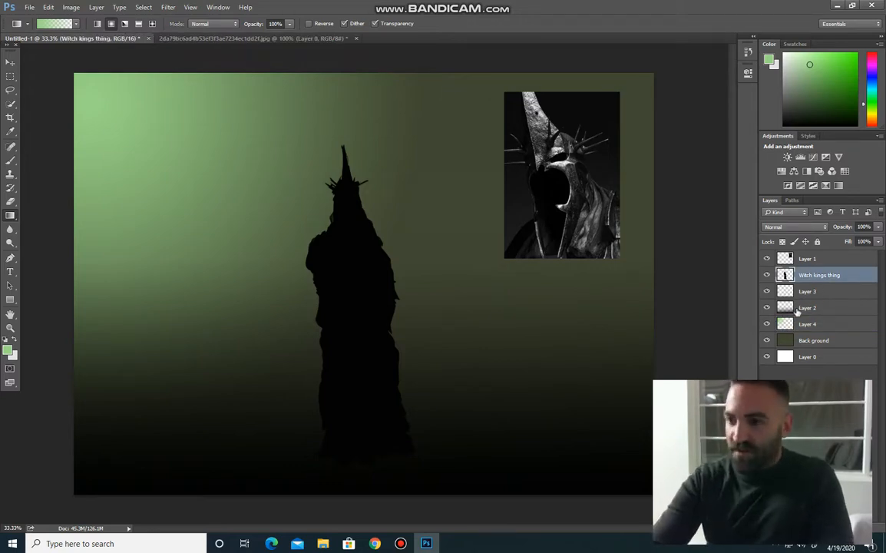
pyautogui.hotkey('ctrl', 'shift', 'n')
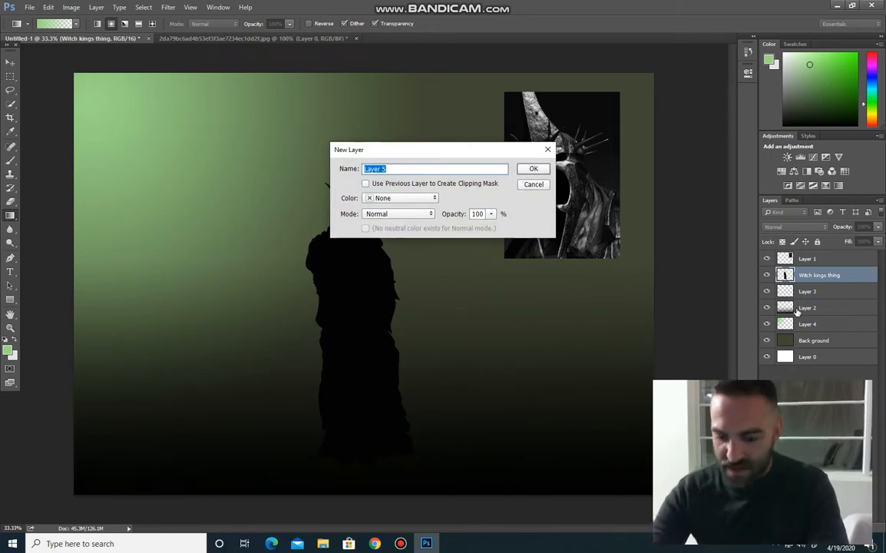
pyautogui.write('king ')
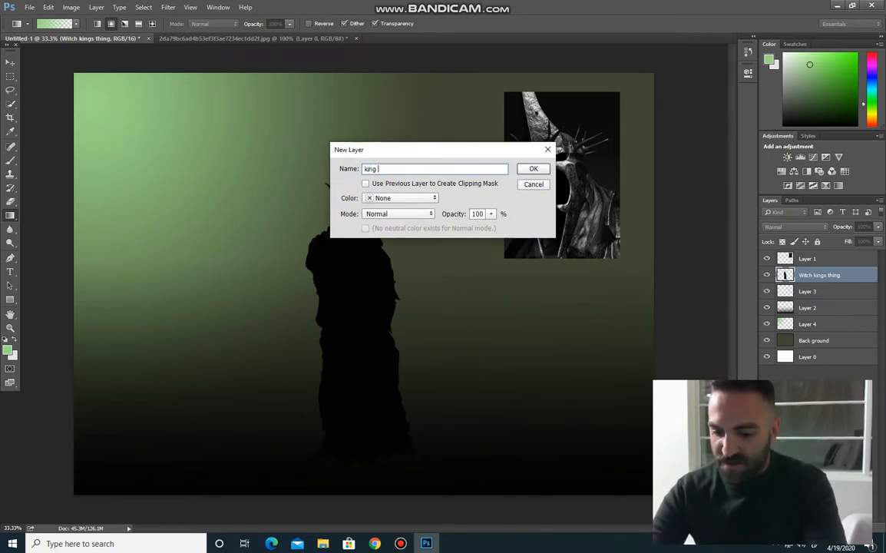
pyautogui.write('lightas')
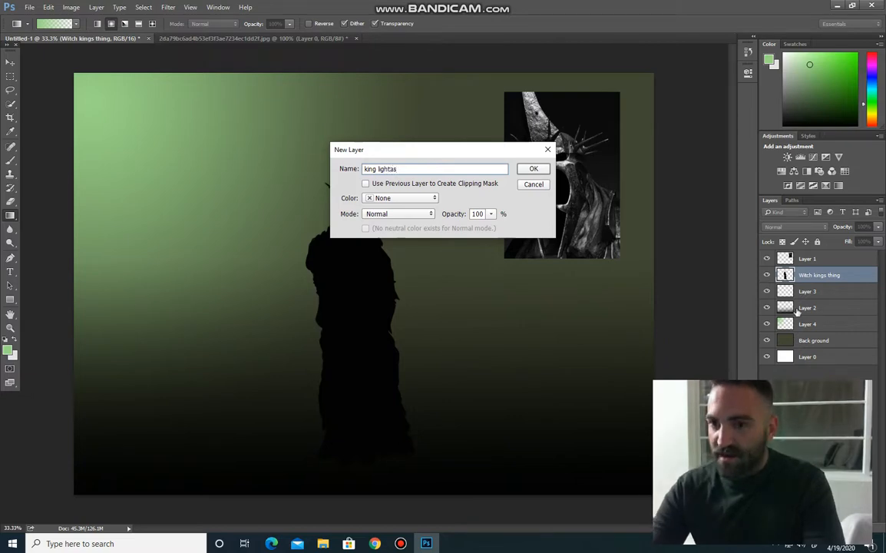
pyautogui.press('Return')
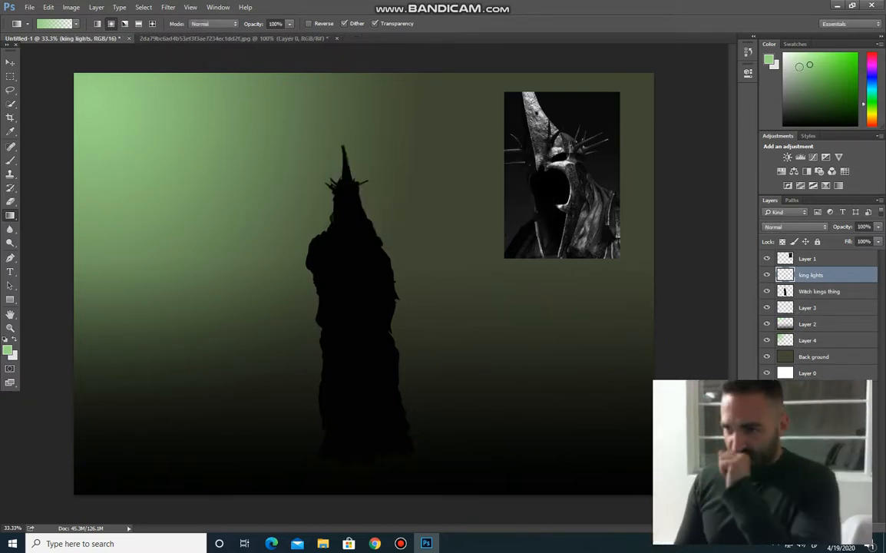
# - Choose white as the foreground colour and set the Brush tool's size to 6 px
pyautogui.click(784, 56)
pyautogui.press('z')
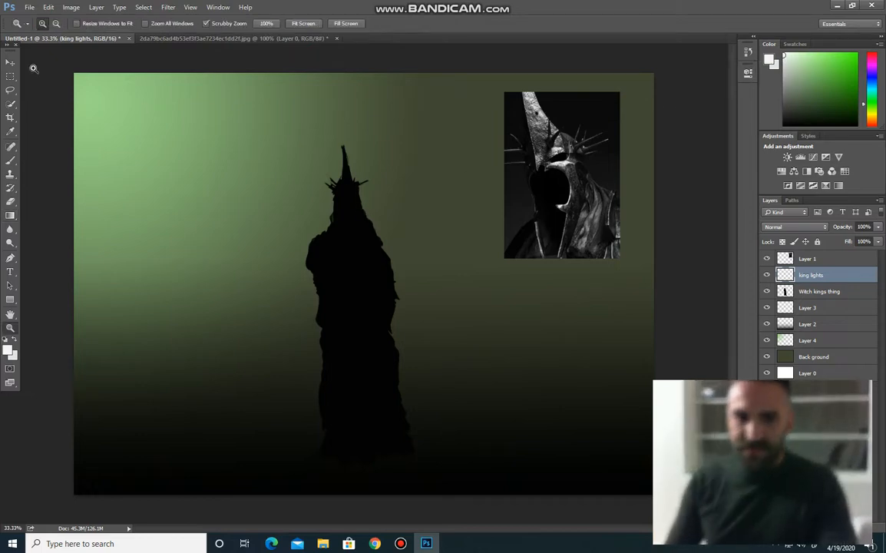
pyautogui.click(11, 161)
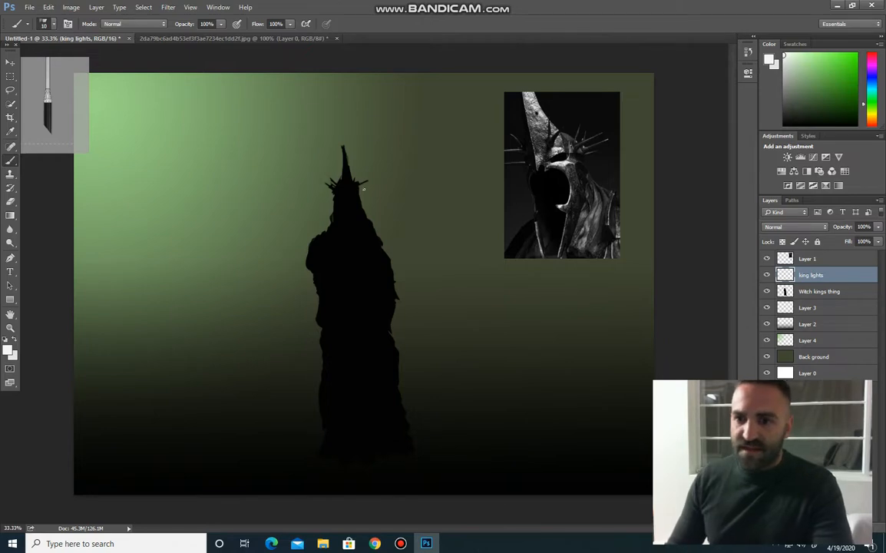
pyautogui.click(52, 23)
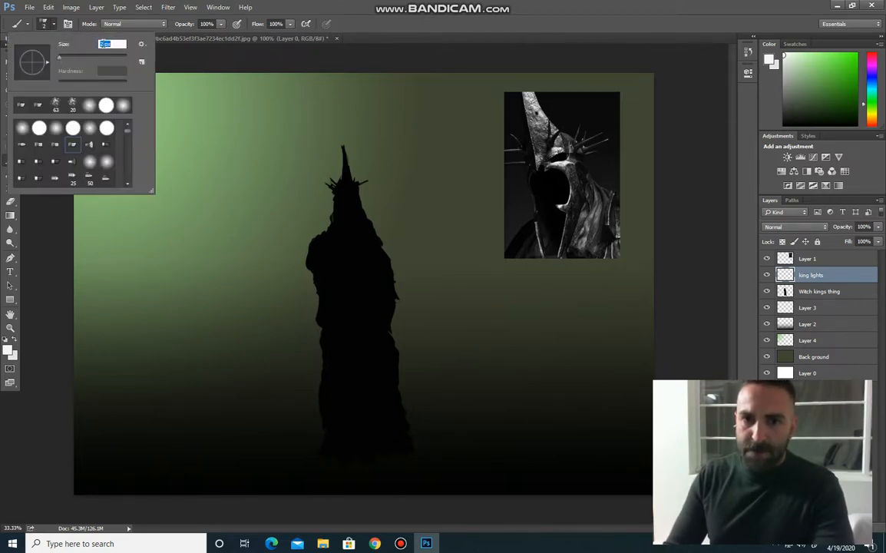
pyautogui.write('6')
pyautogui.press('Return')
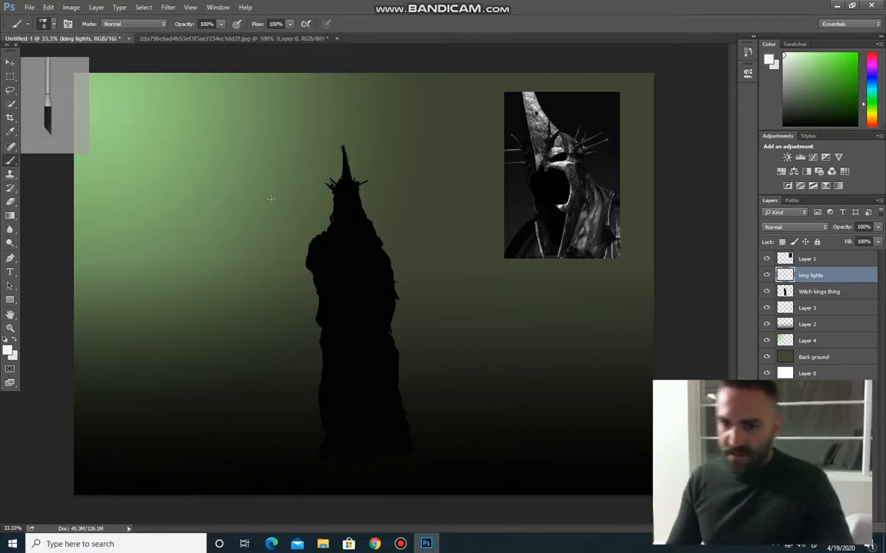
# - Move the helmet reference image on Layer 1 closer to the figure's head
pyautogui.press('z')
pyautogui.click(332, 192)
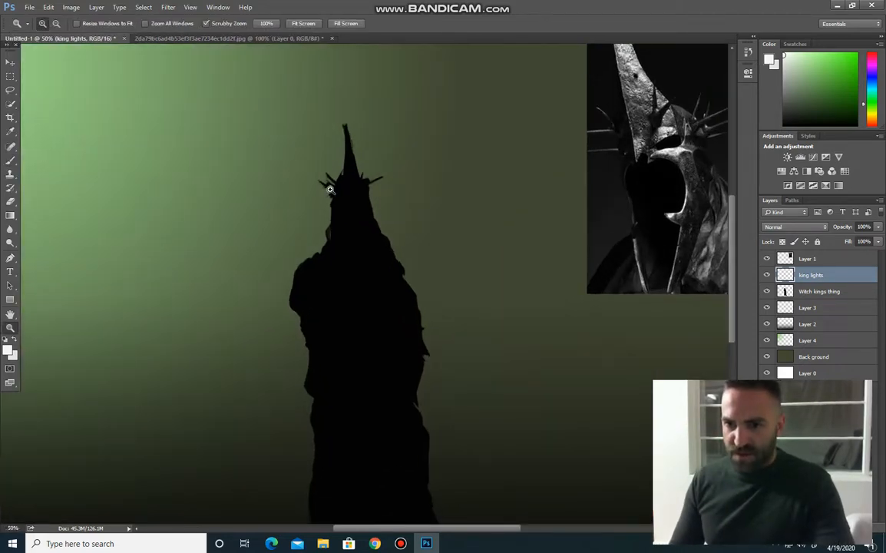
pyautogui.click(329, 175)
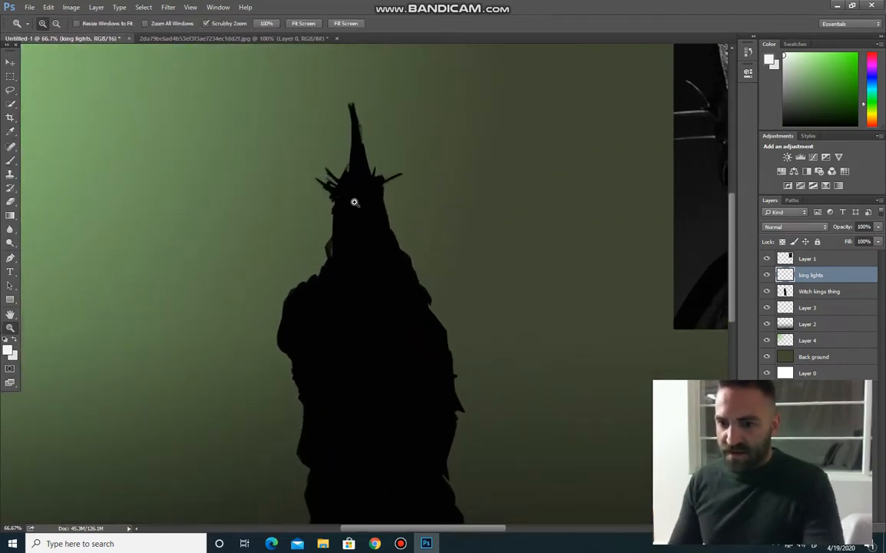
pyautogui.press('b')
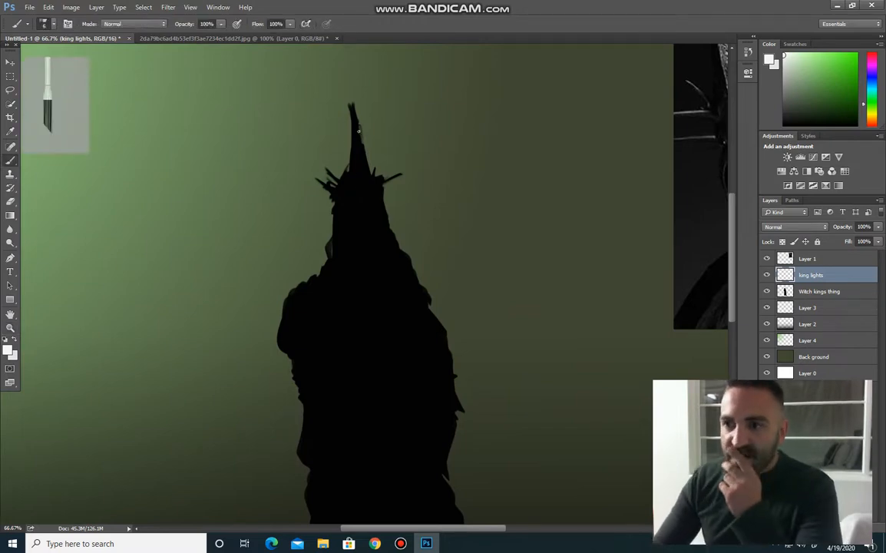
pyautogui.keyDown('ctrl'); pyautogui.click(710, 231); pyautogui.keyUp('ctrl')
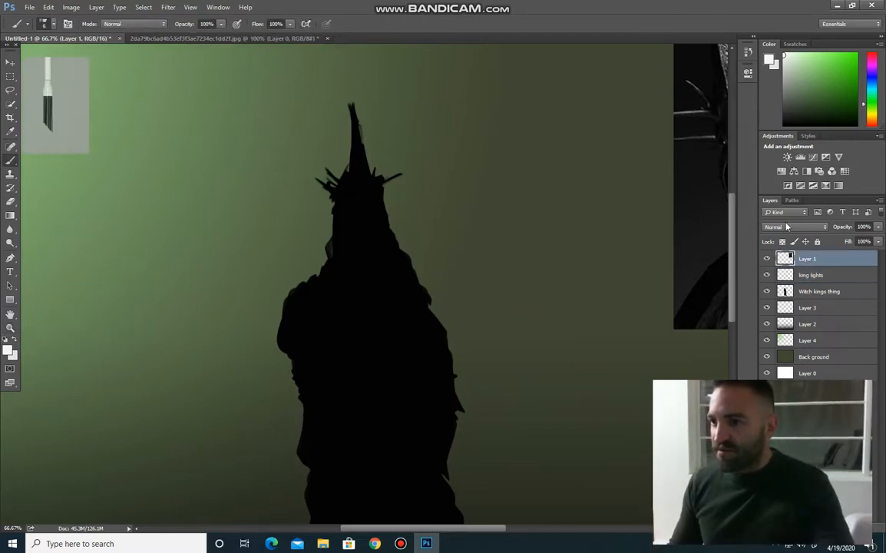
pyautogui.moveTo(701, 191)
pyautogui.mouseDown()
pyautogui.moveTo(615, 202)
pyautogui.moveTo(577, 225)
pyautogui.mouseUp()
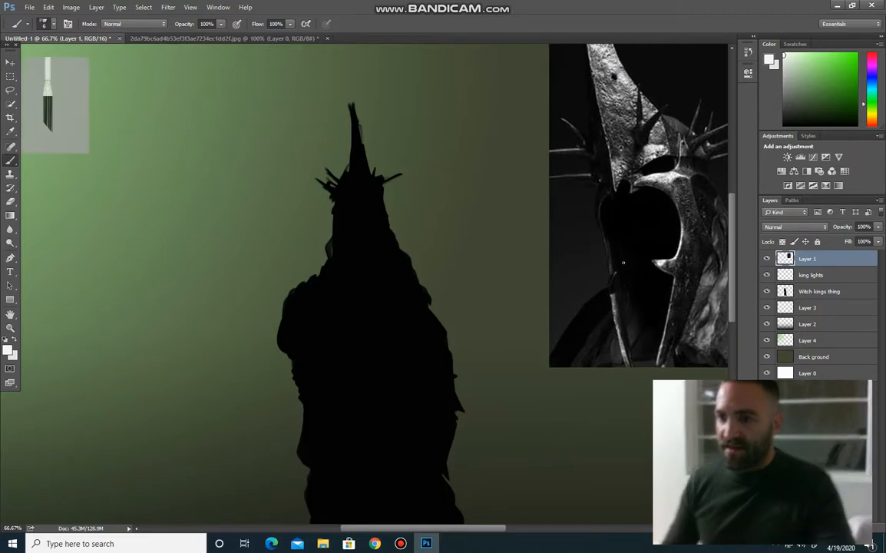
# - Paint thin light highlights along the helmet's tall spike and face opening on the king lights layer
pyautogui.click(815, 276)
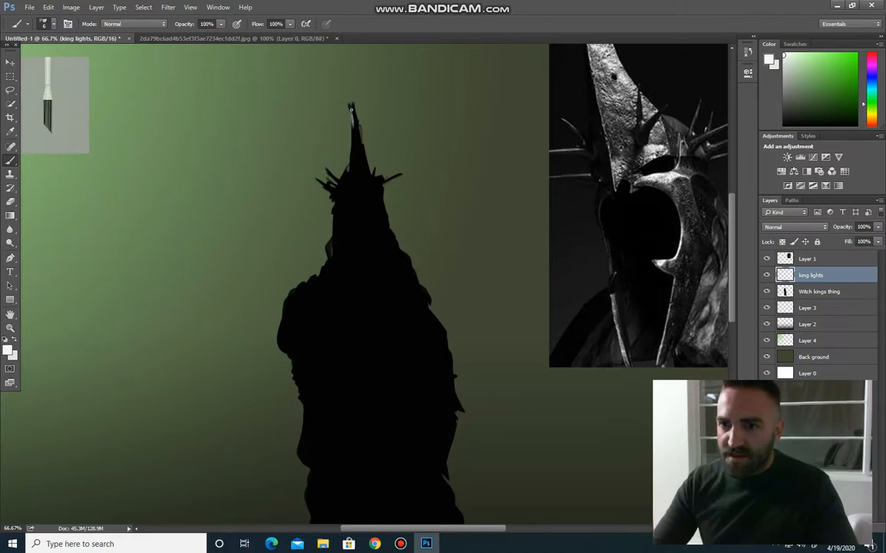
pyautogui.moveTo(353, 126); pyautogui.dragTo(355, 152)
pyautogui.moveTo(359, 188); pyautogui.dragTo(348, 168)
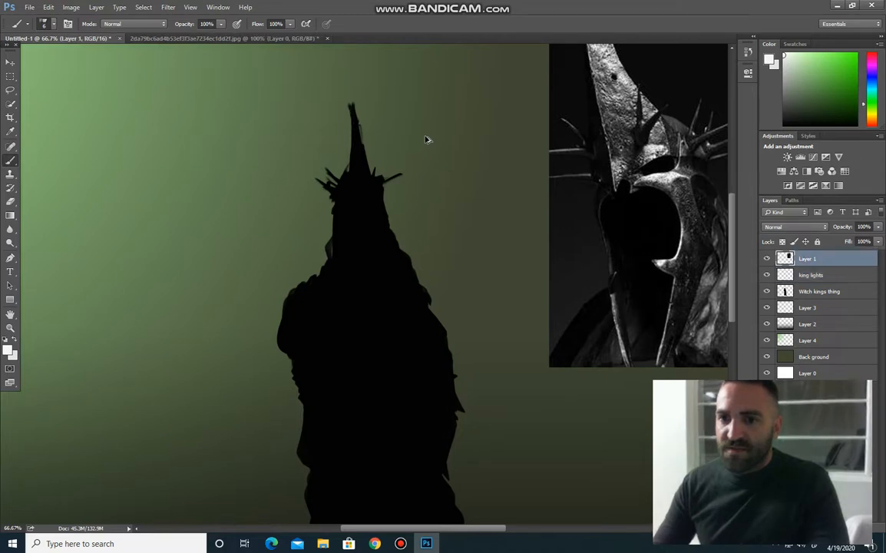
pyautogui.click(808, 259)
pyautogui.click(824, 277)
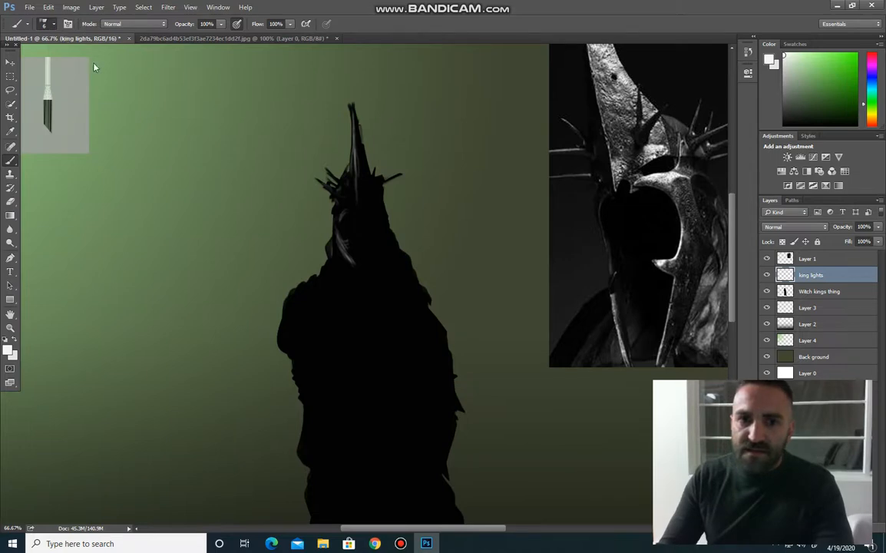
# - Set the brush size to 2 px
pyautogui.click(48, 23)
pyautogui.click(104, 45)
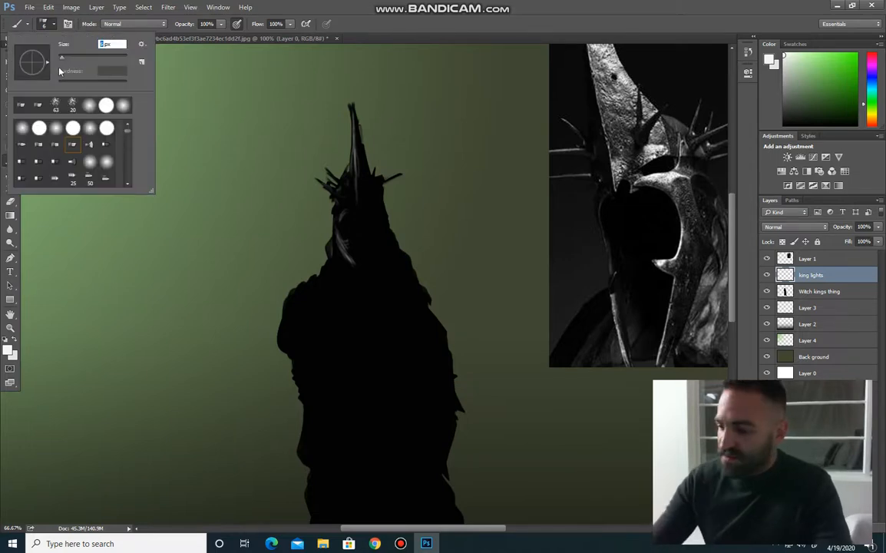
pyautogui.press('Return')
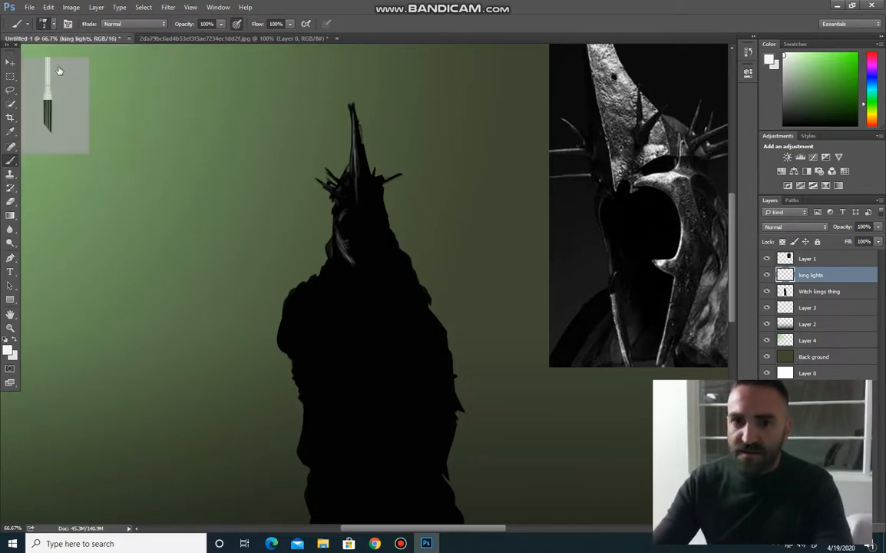